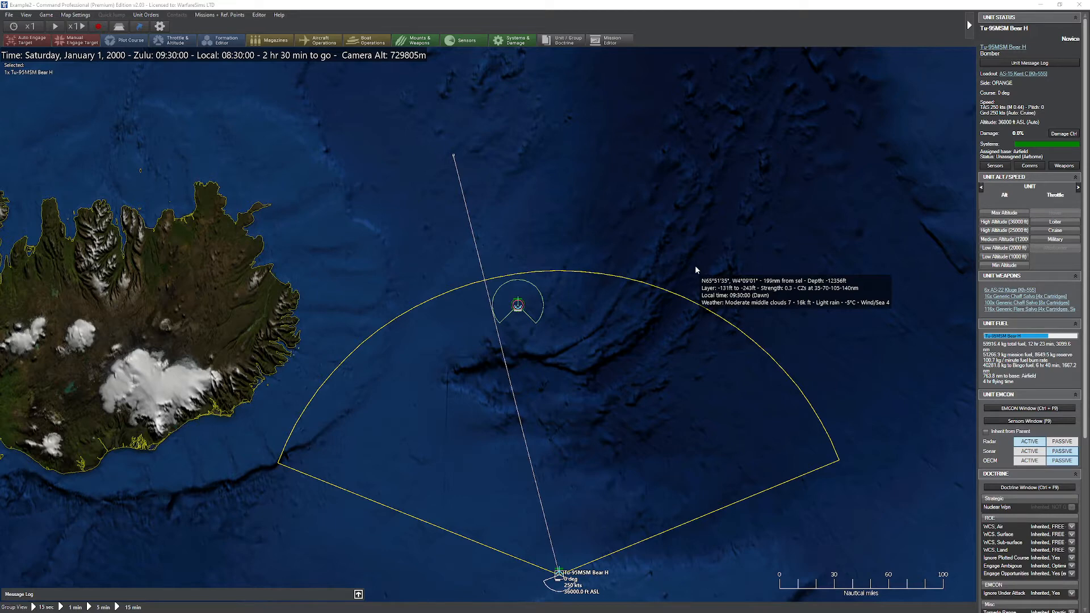
Step: Create a new scenario event described "Loss of Airplane" and make it repeatable
left_click_drag(670, 253, 696, 220)
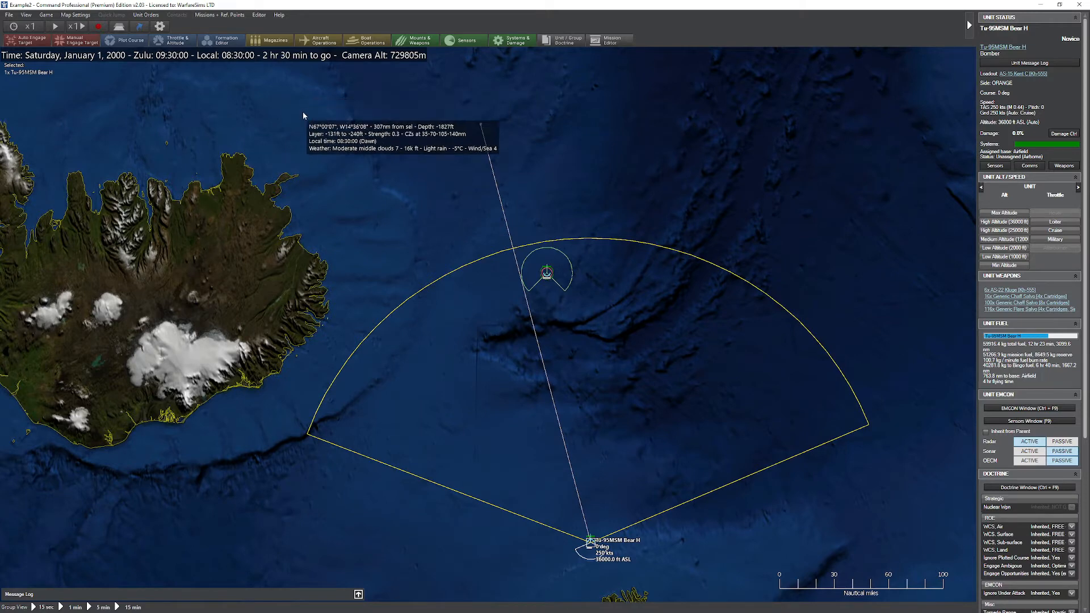
left_click(259, 15)
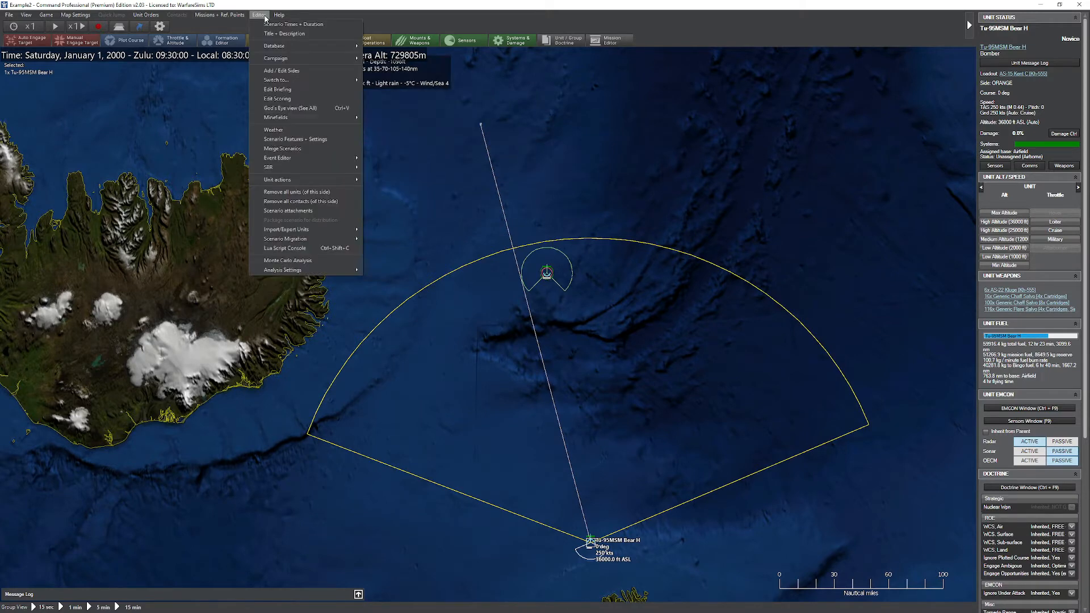
mouse_move(324, 161)
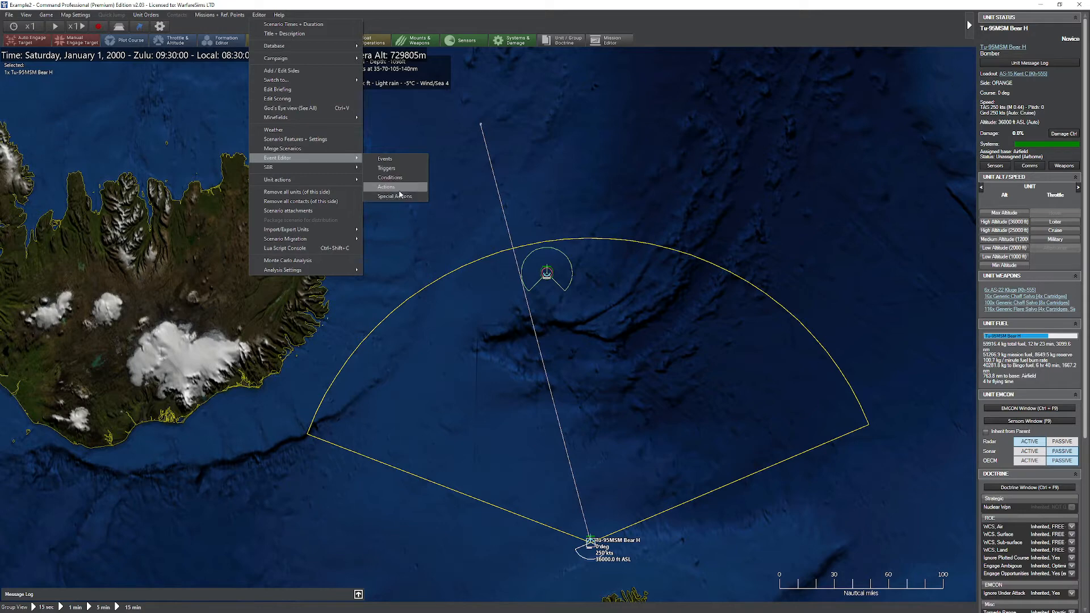
left_click(400, 160)
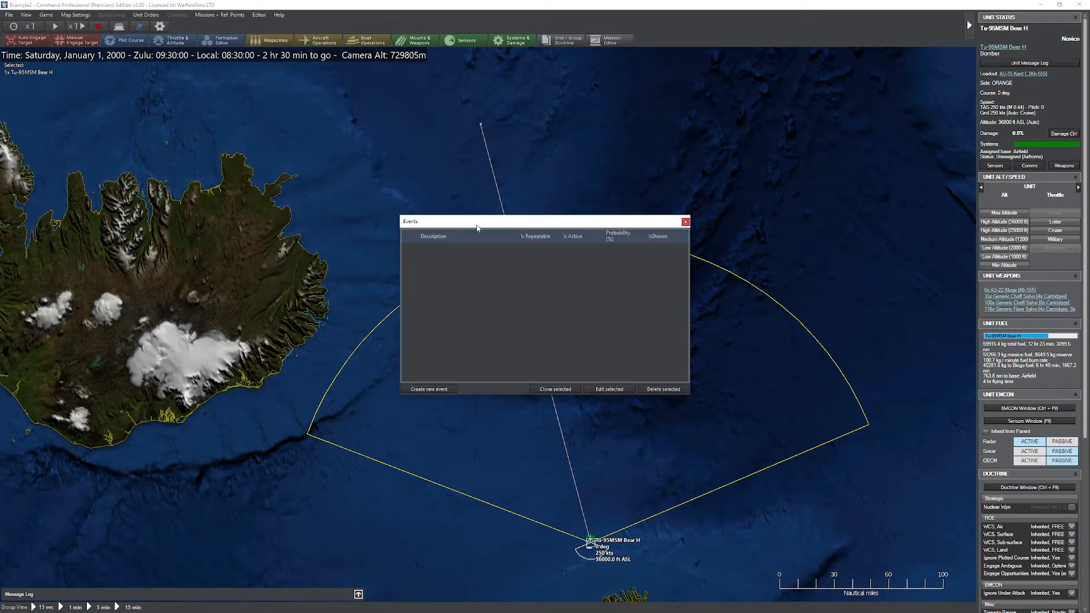
left_click(429, 389)
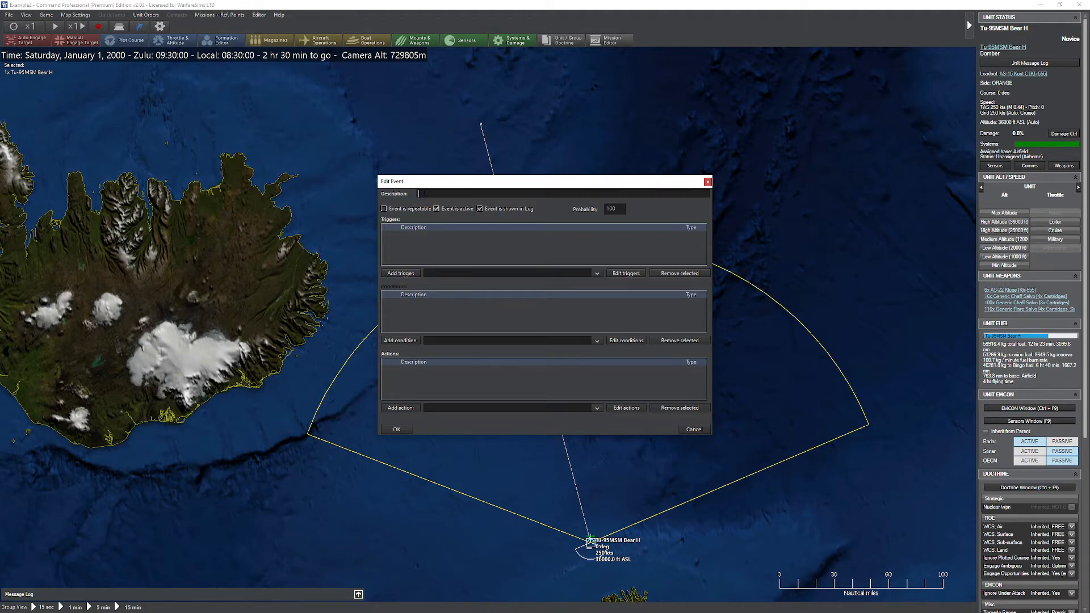
type("Loss of A")
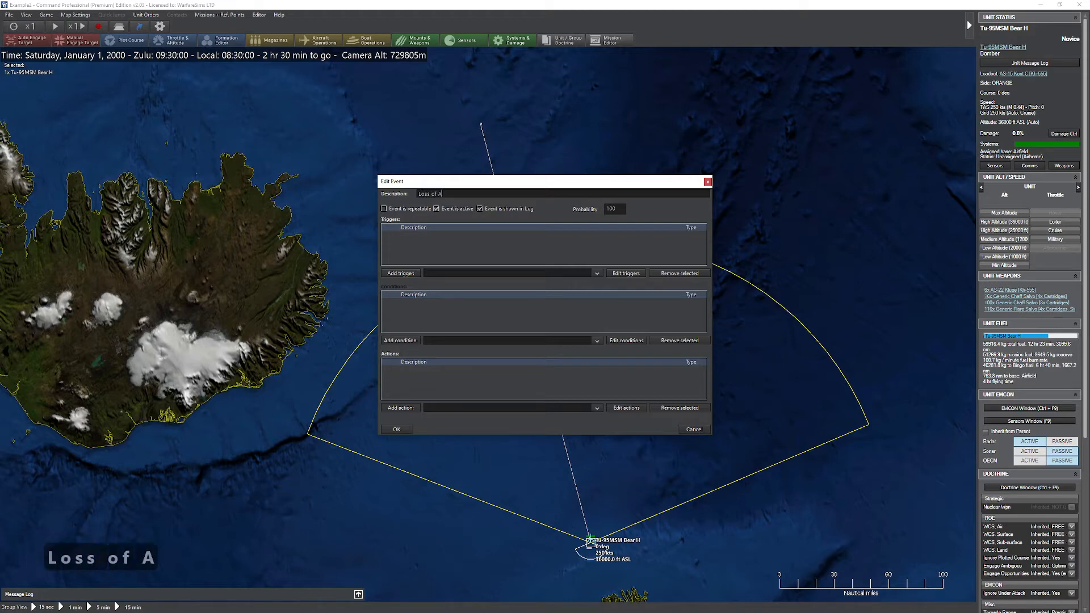
type("irplane")
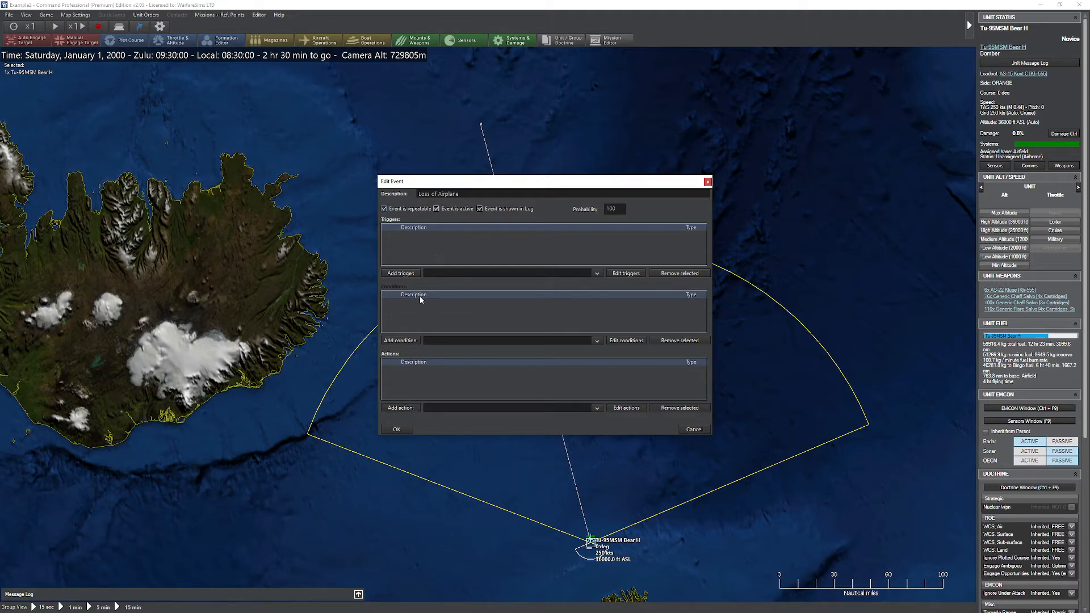
Step: Create a Unit Is Destroyed trigger for the event with the description "Airplane Was Destroyed"
left_click(632, 275)
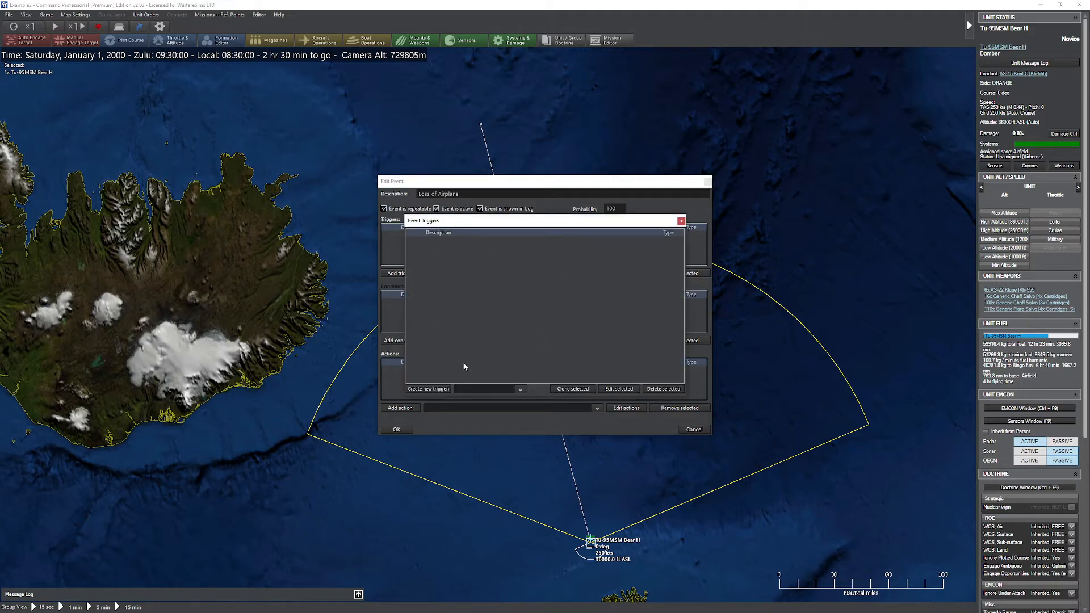
left_click(486, 390)
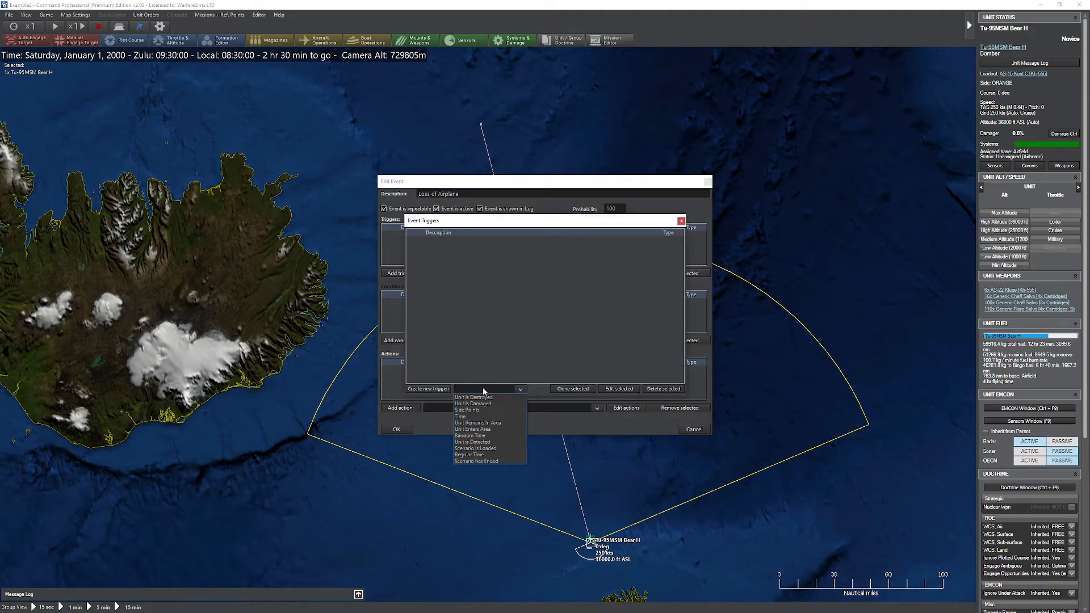
left_click(471, 398)
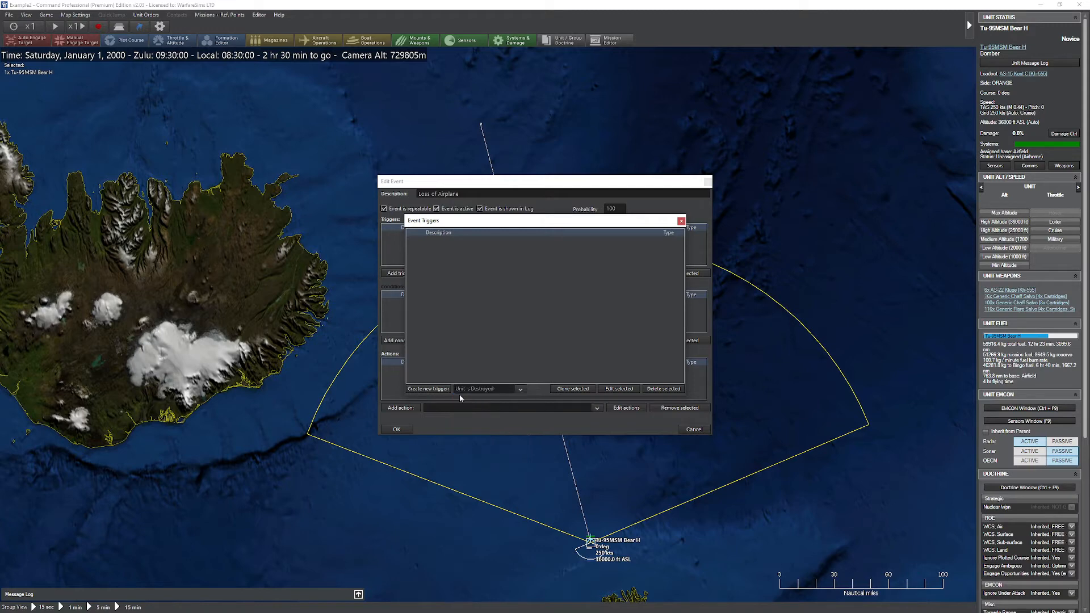
left_click(427, 390)
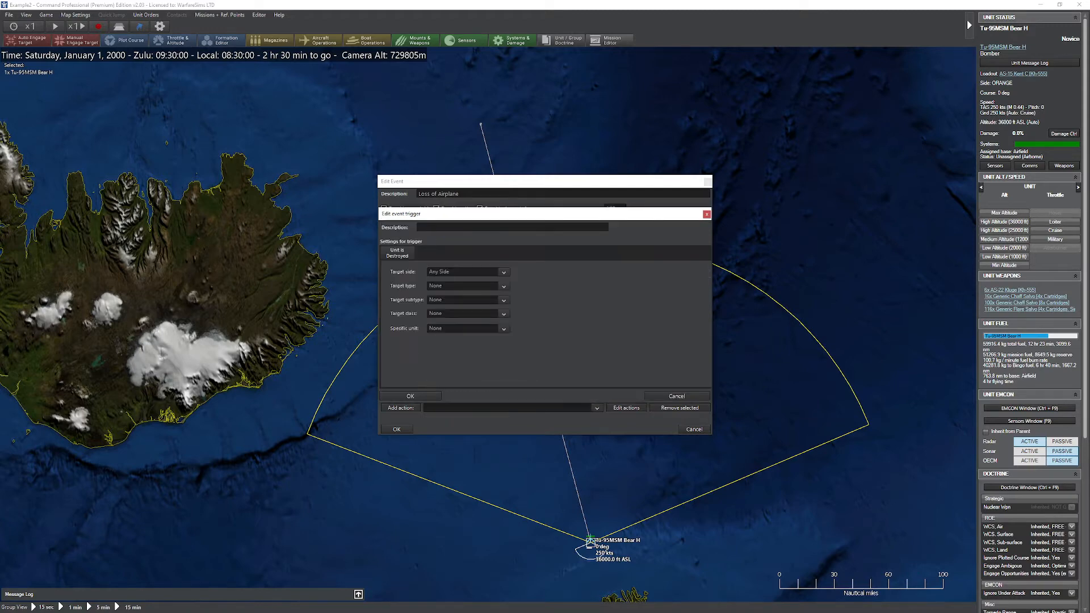
type("Airplane ")
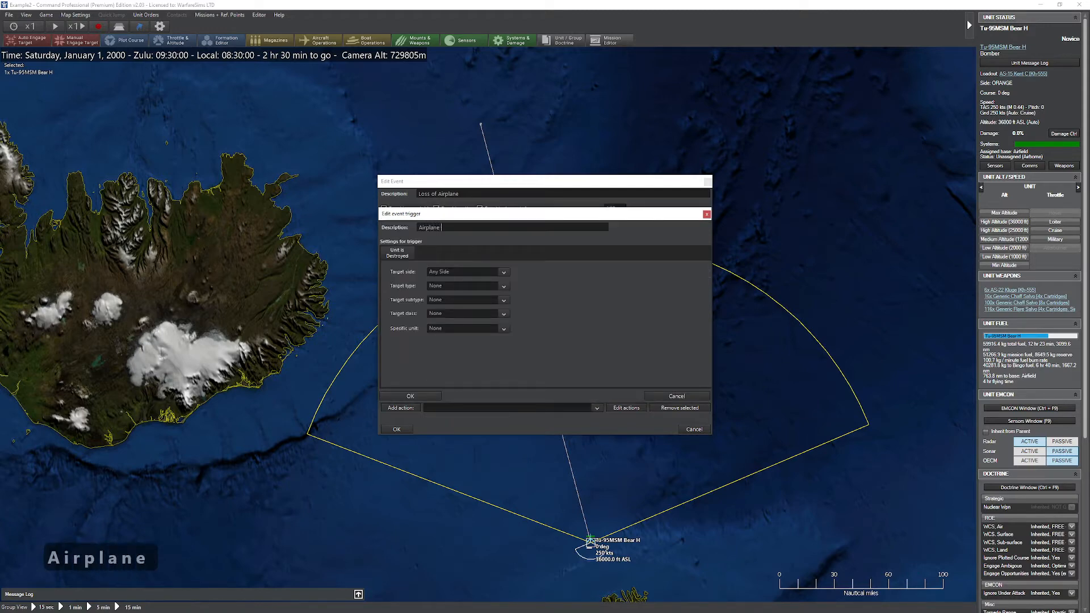
type("Was Destroyed")
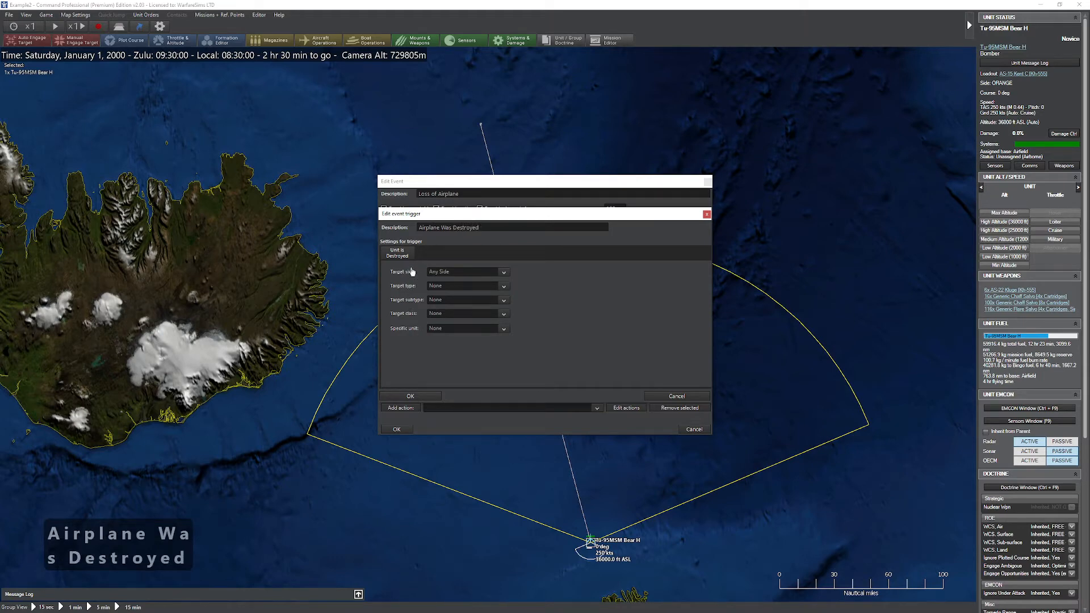
Step: Set the trigger's target side to ORANGE and its target type to Aircraft, and save the trigger
left_click(480, 275)
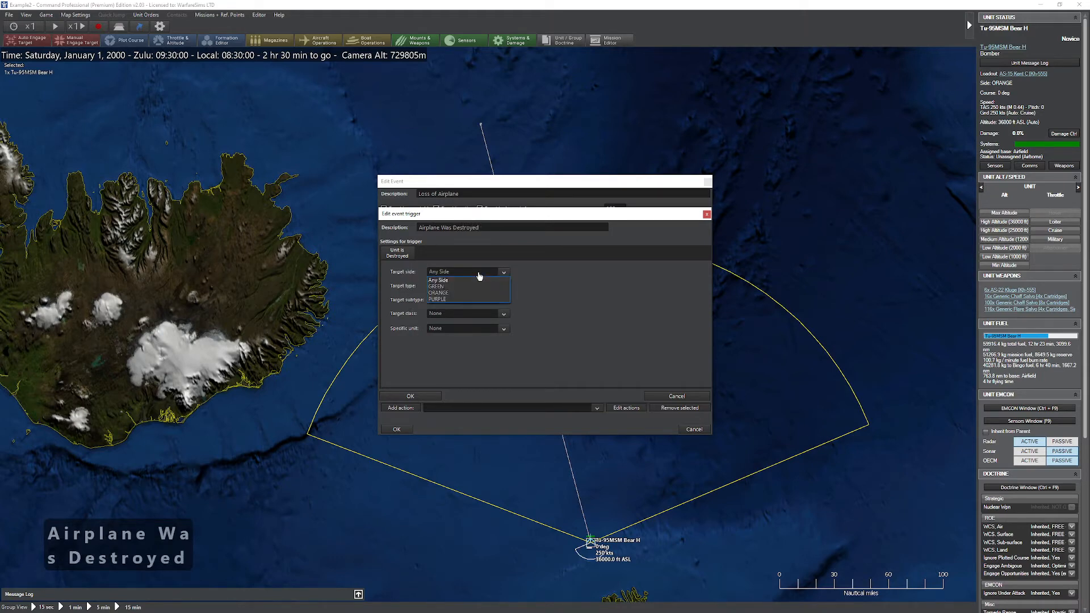
left_click(442, 293)
left_click(439, 286)
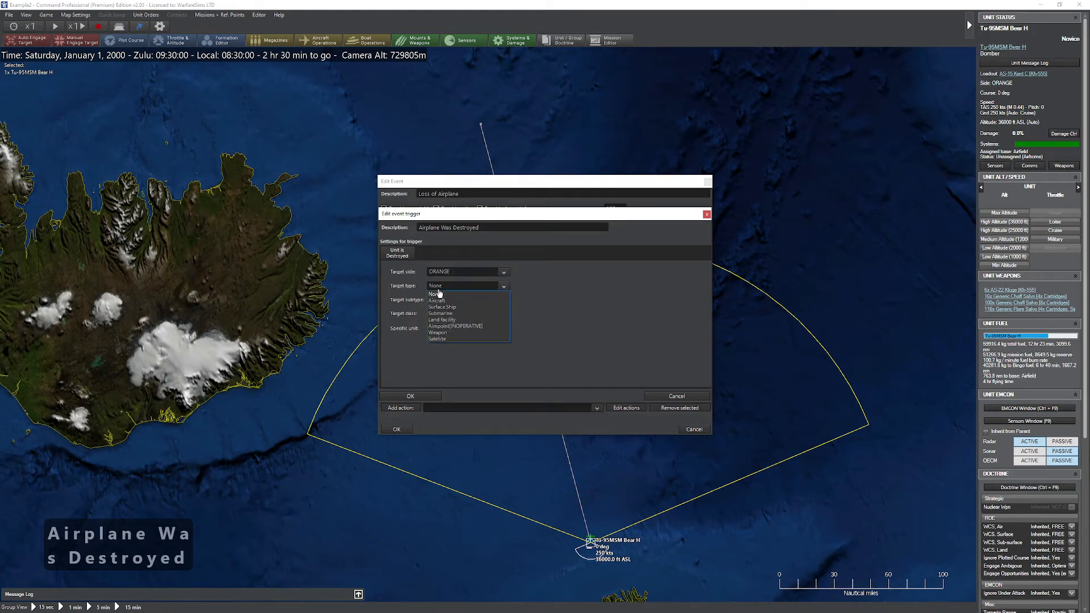
left_click(448, 300)
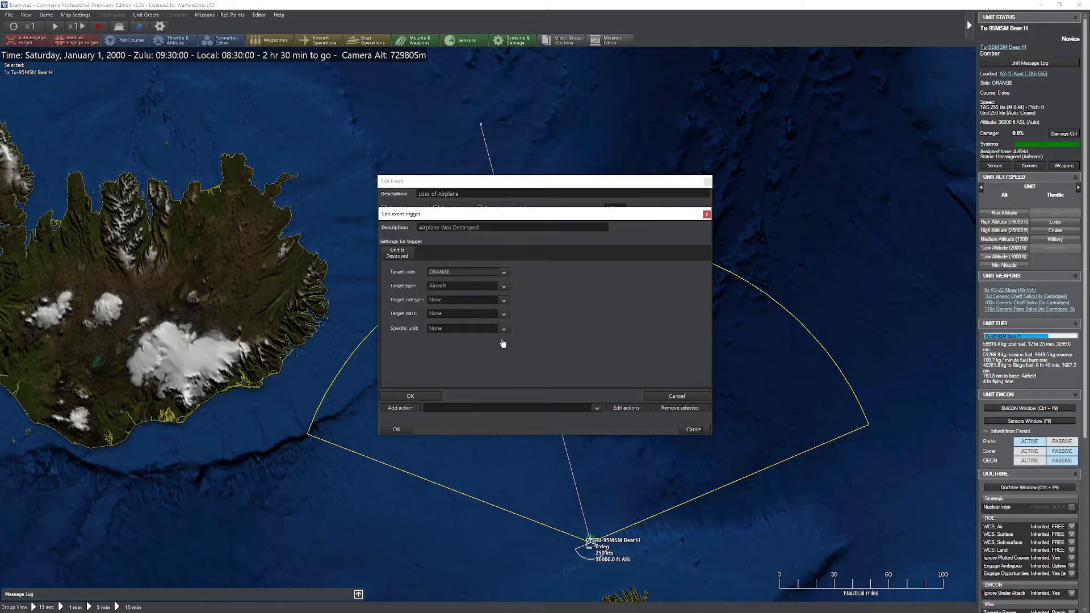
left_click(411, 396)
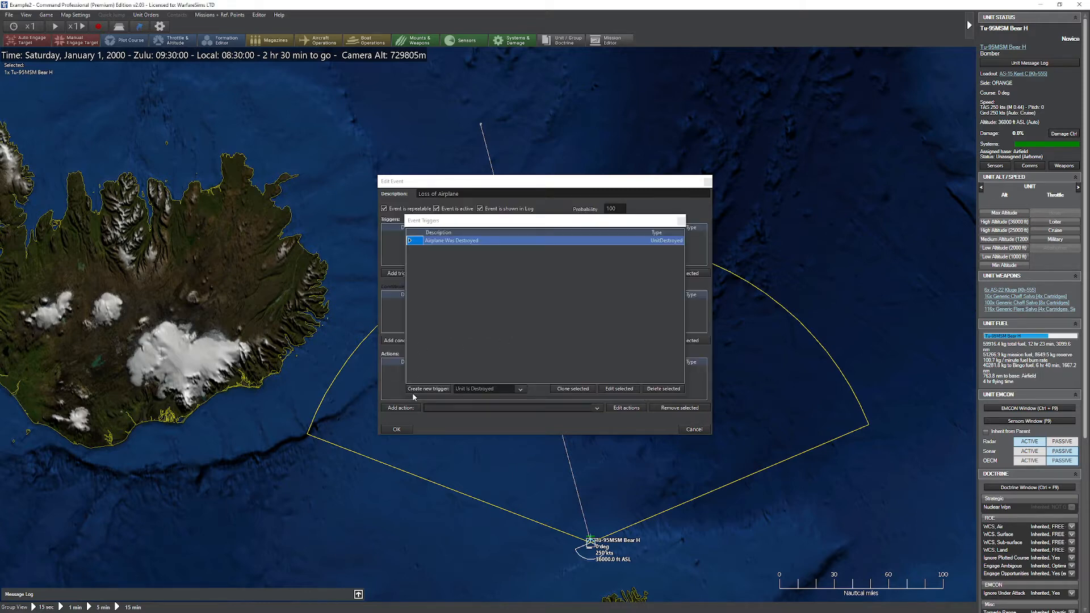
Step: Add the "Airplane Was Destroyed" trigger to the Loss of Airplane event
left_click(680, 221)
left_click(489, 273)
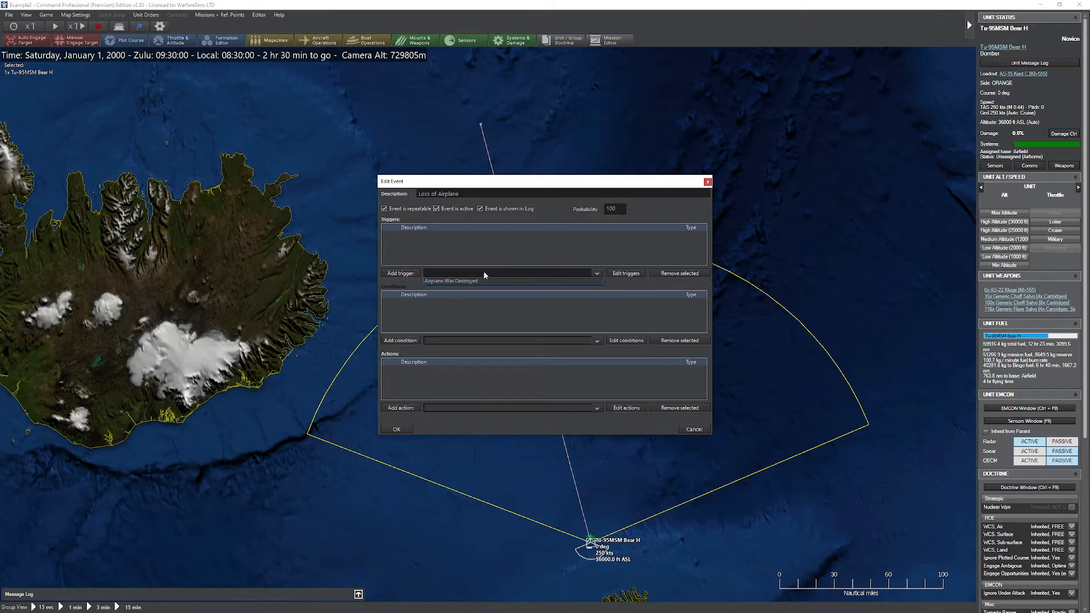
left_click(442, 281)
left_click(401, 274)
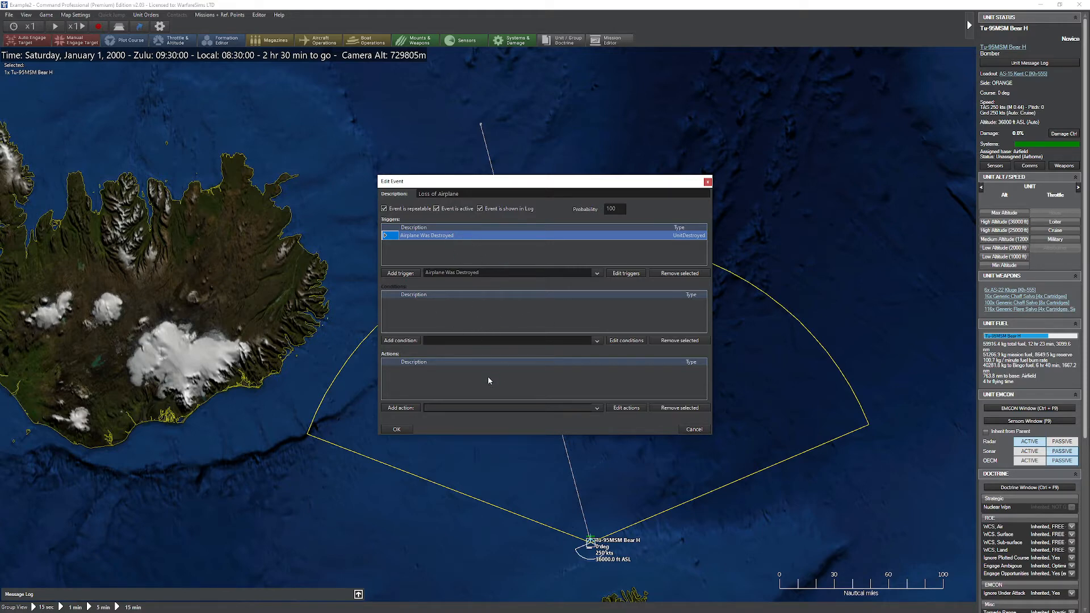
Step: Create a Scenario Has Started condition described "Scenario has started" and add it to the Loss of Airplane event
left_click(625, 341)
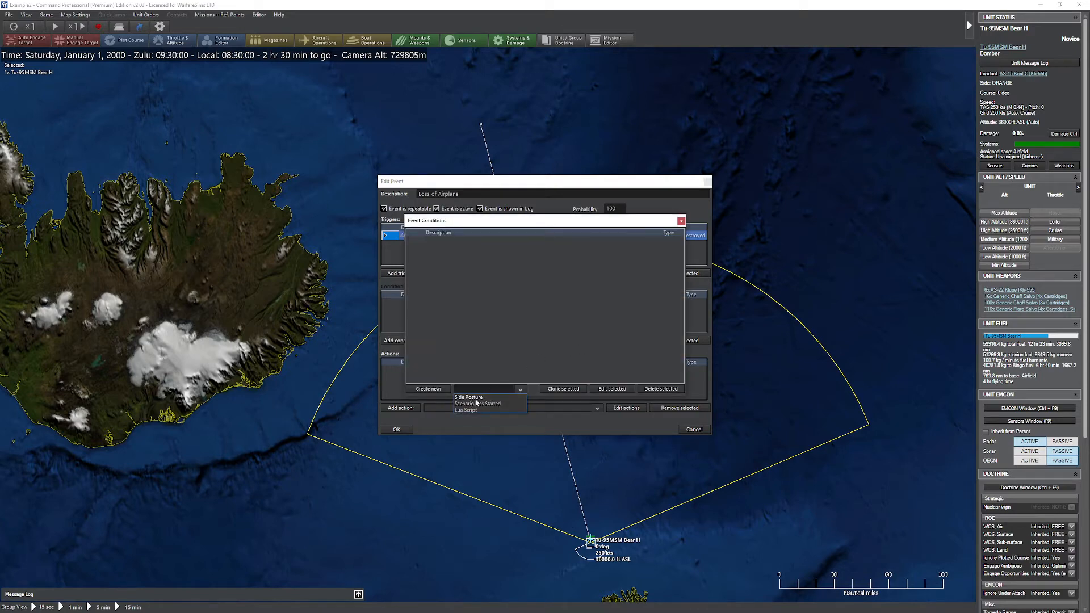
left_click(479, 404)
left_click(428, 389)
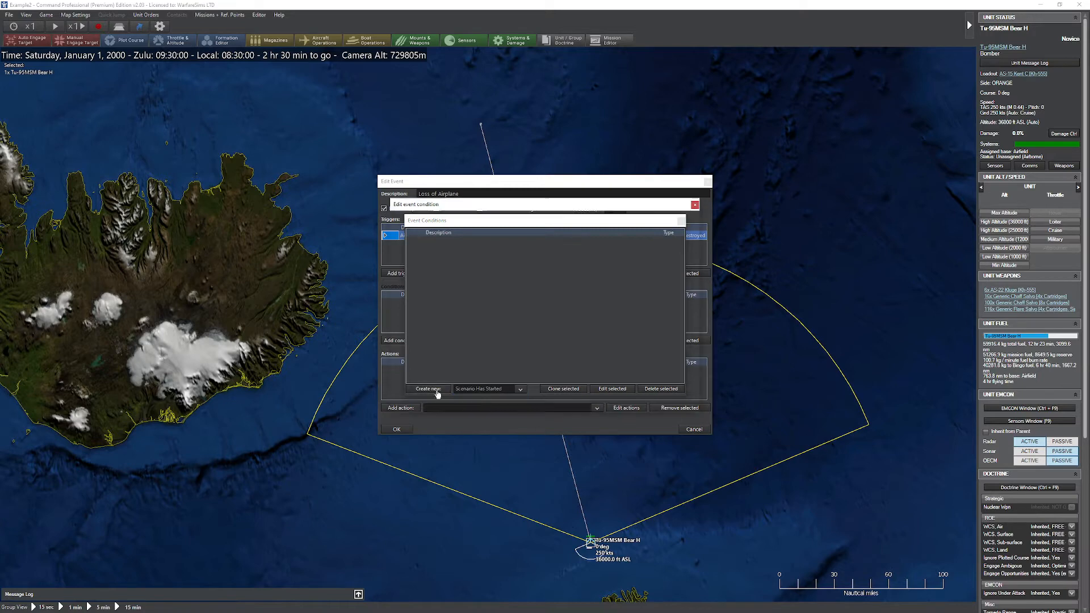
type("Scenario has started")
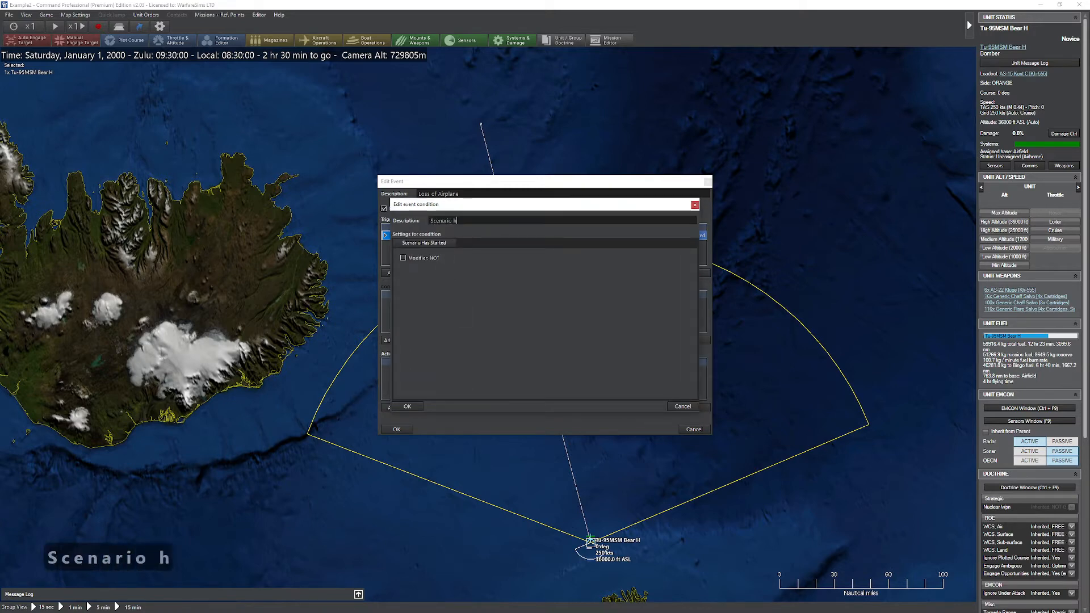
left_click(409, 405)
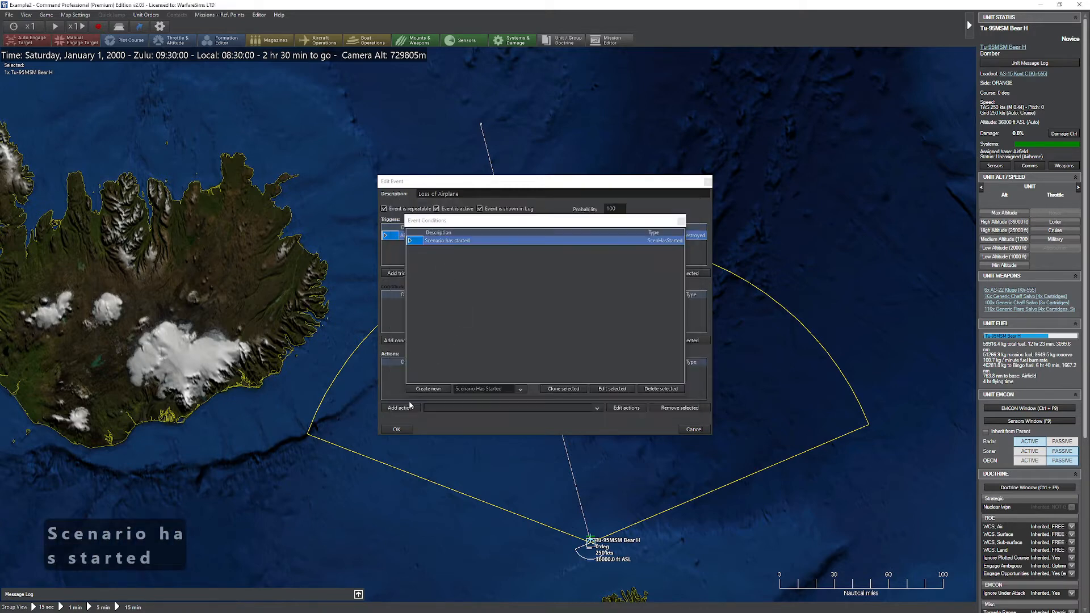
left_click(682, 223)
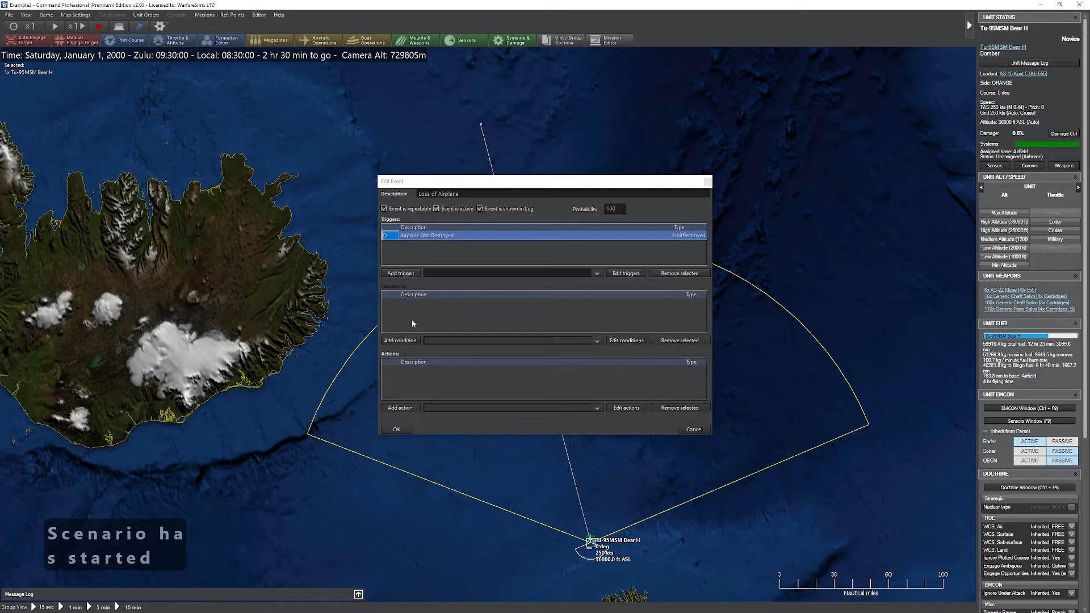
left_click(440, 341)
left_click(440, 349)
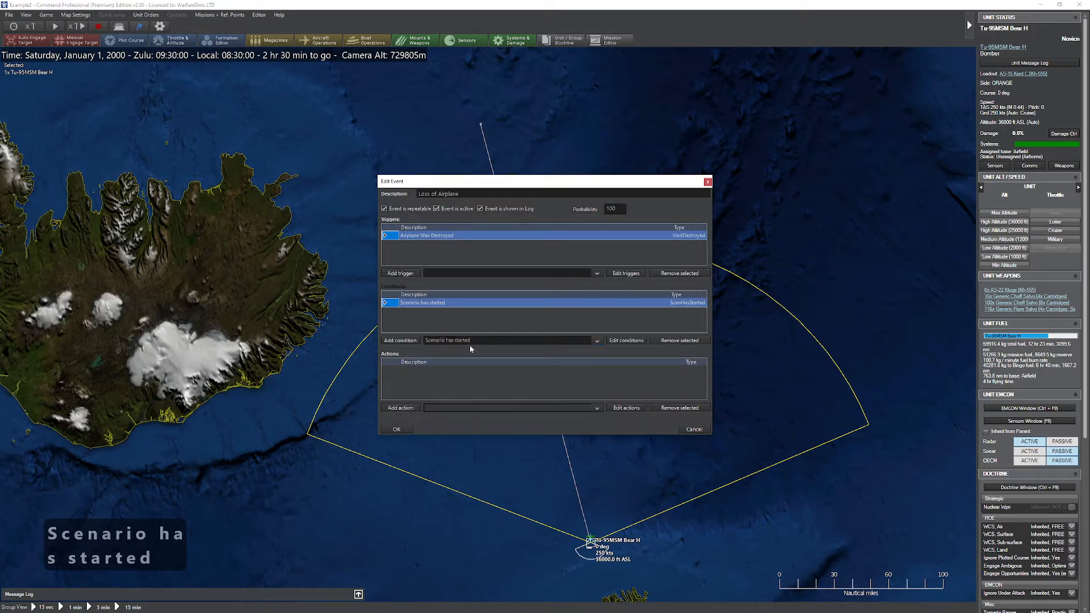
Step: Create a Points action for the event with the description "Lose 10 Points"
left_click(626, 408)
left_click(460, 389)
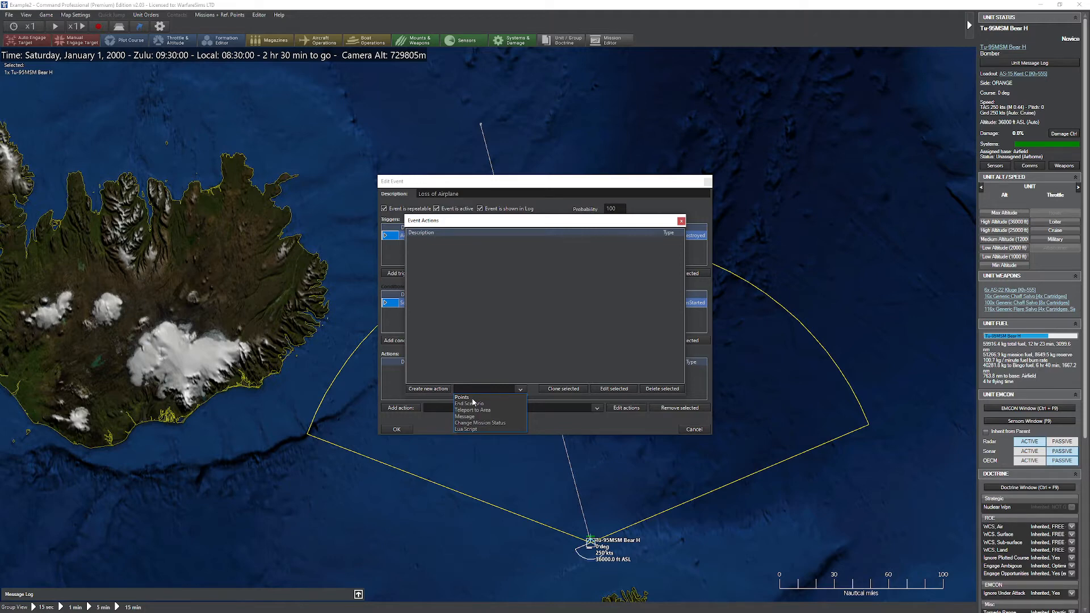
left_click(471, 397)
left_click(429, 389)
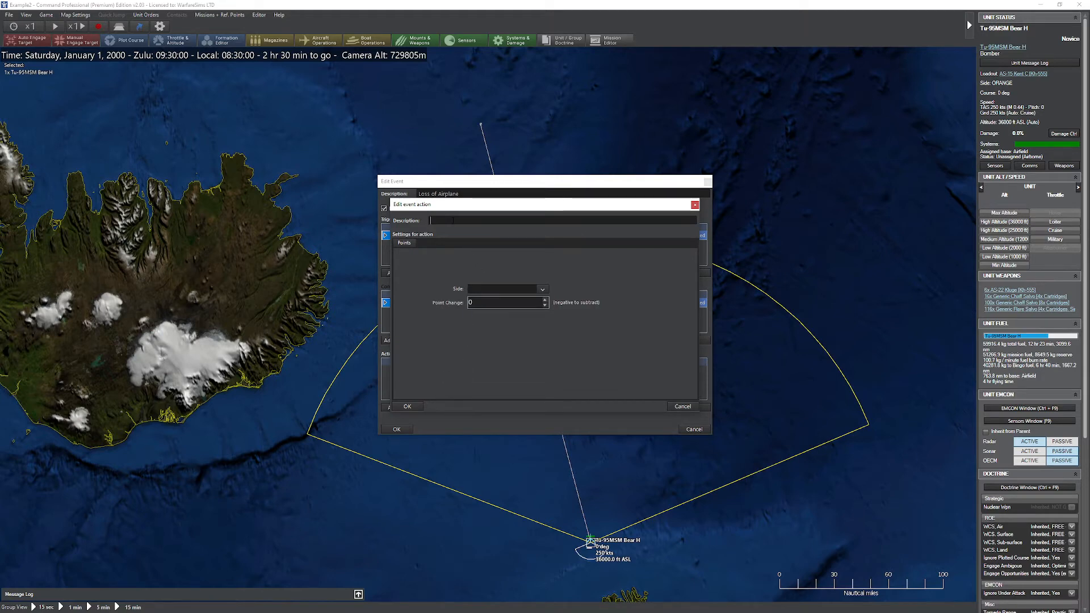
type("Lose 10 Points")
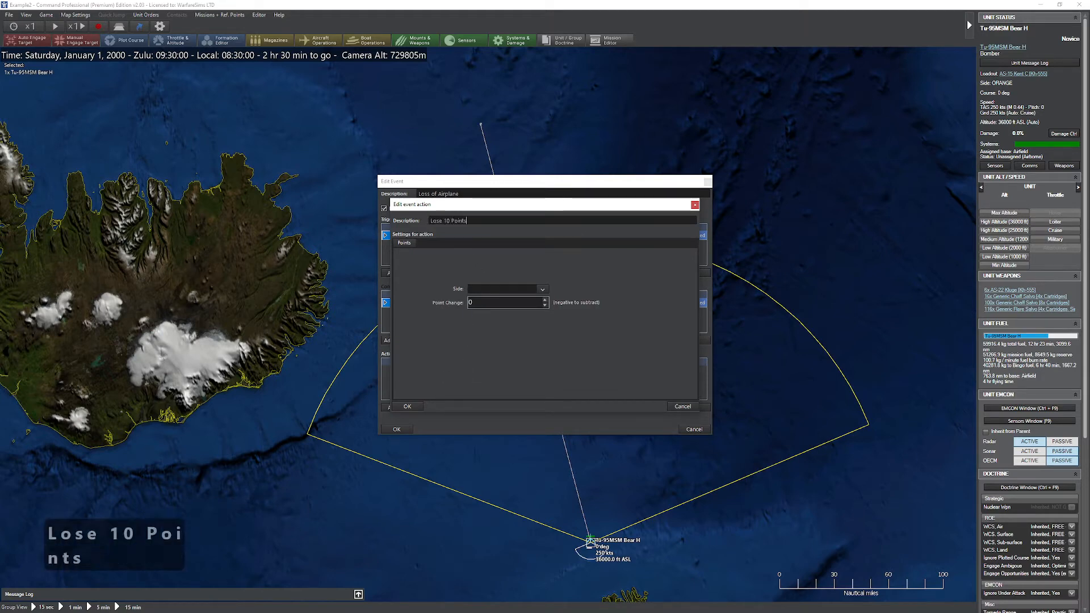
Step: Set the Lose 10 Points action's side to ORANGE and its point change to -10, and save it
left_click(543, 289)
left_click(524, 304)
left_click_drag(505, 306, 455, 304)
type("-2")
key("BackSpace")
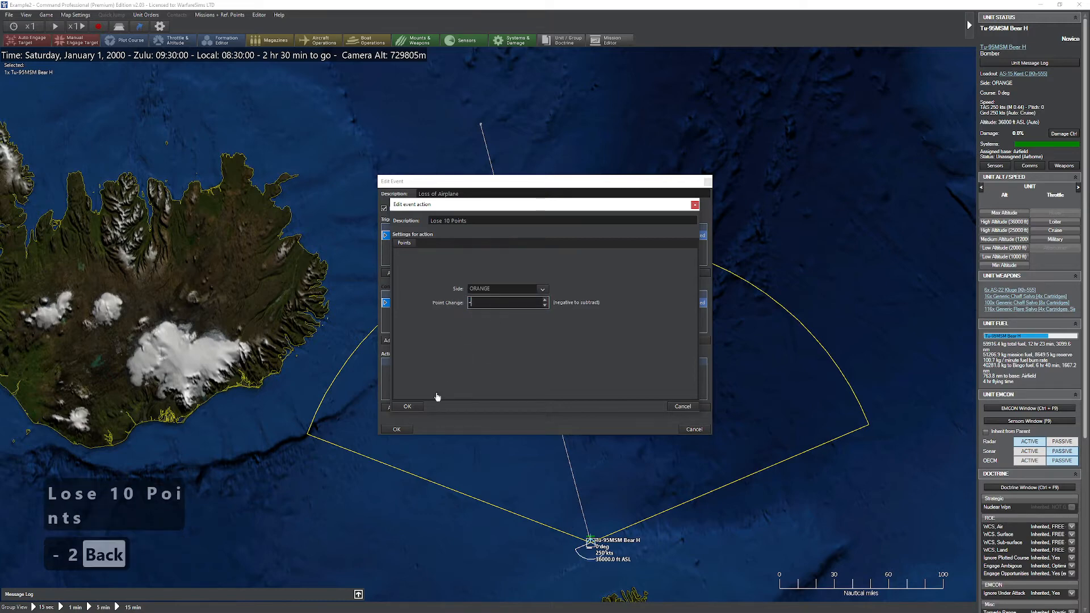
type("10")
left_click(408, 406)
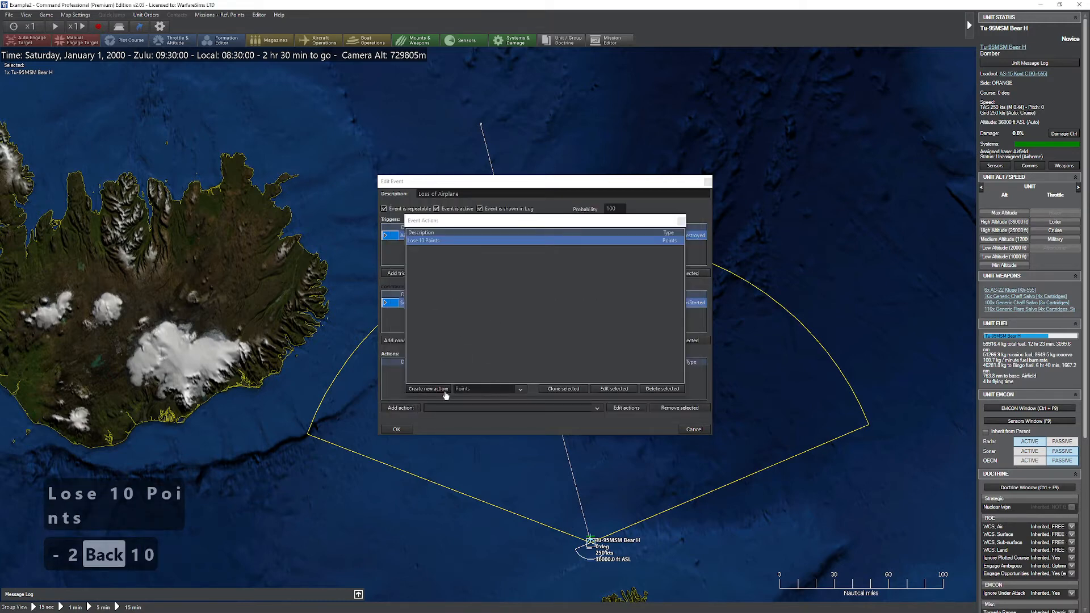
Step: Create a second Points action with the description "Gain 10 Points Green"
left_click(479, 390)
left_click(478, 391)
left_click(442, 391)
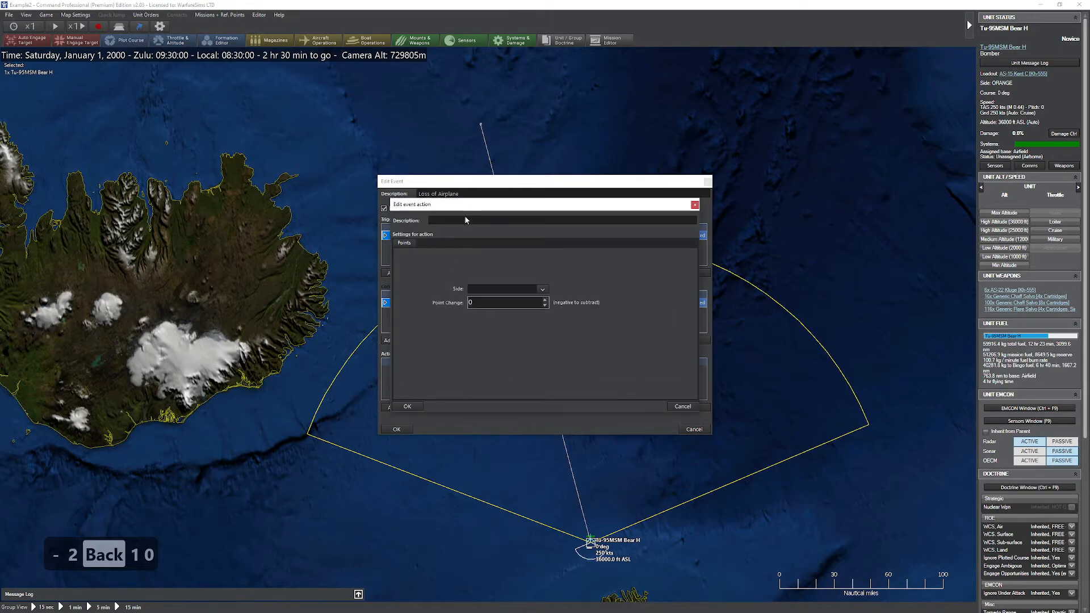
type("Gain 10")
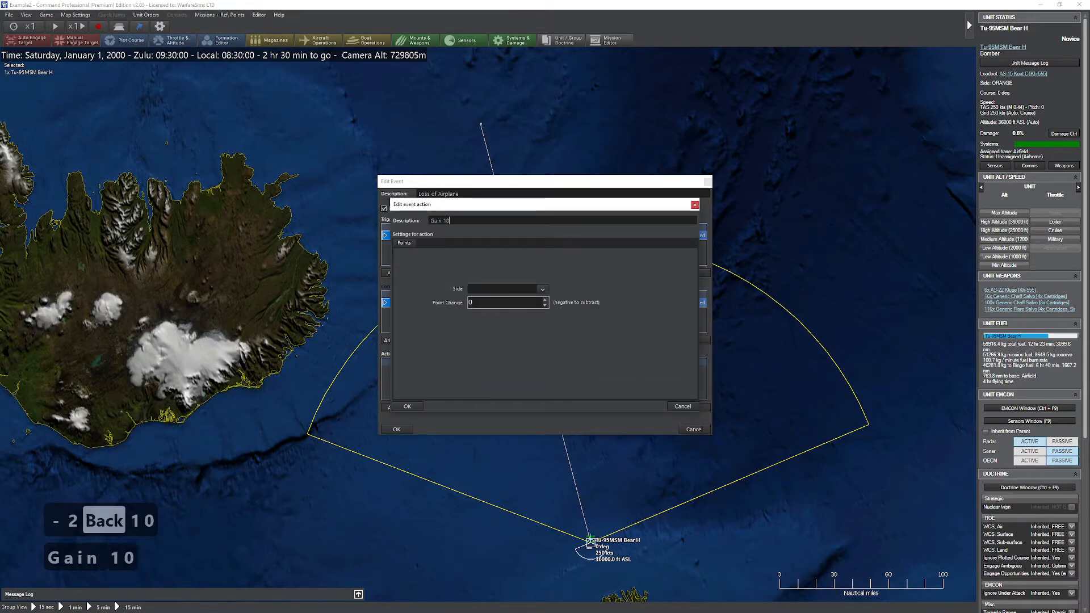
type(" Points Green")
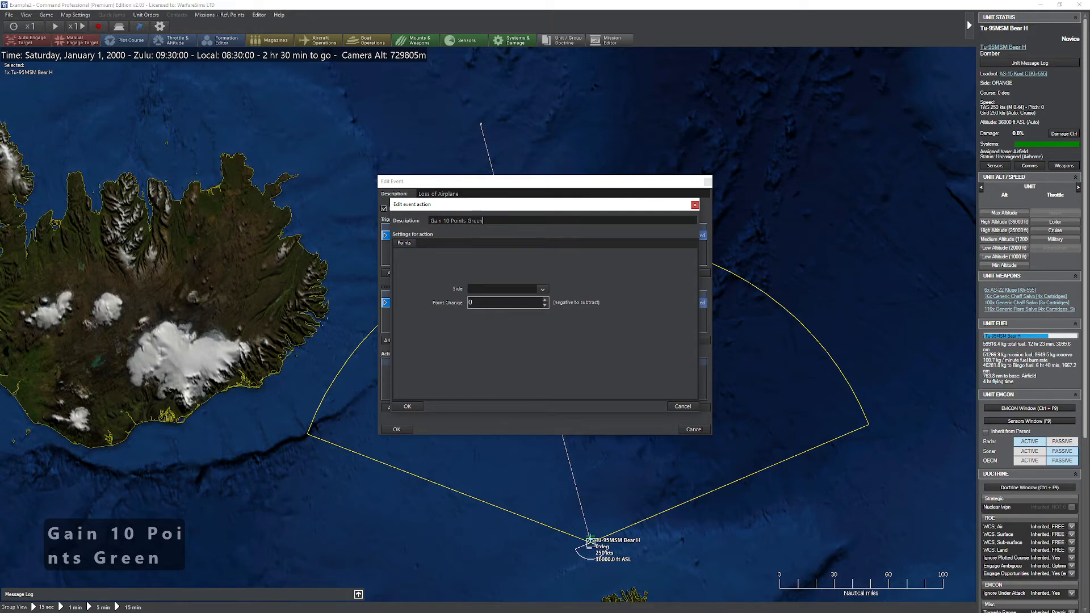
Step: Set the Gain 10 Points Green action's side to GREEN and its point change to 10, and save it
left_click(522, 290)
left_click(498, 299)
key("Tab")
type("10")
left_click(419, 407)
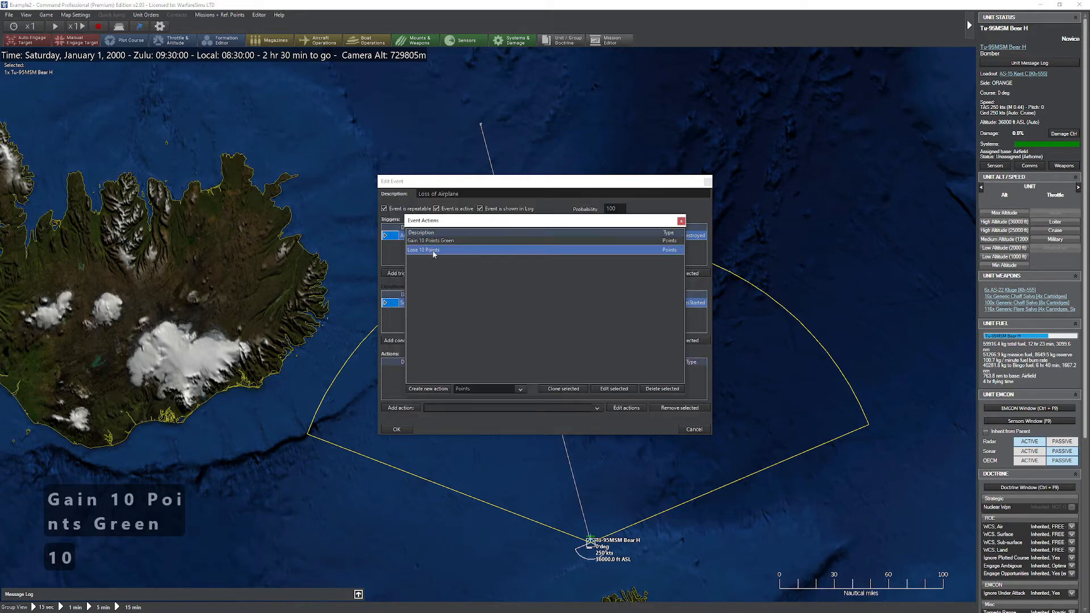
Step: Rename the "Lose 10 Points" action as "Lose 10 Points Orange", save it and close the event actions list
left_click(614, 388)
left_click(478, 221)
type("Or")
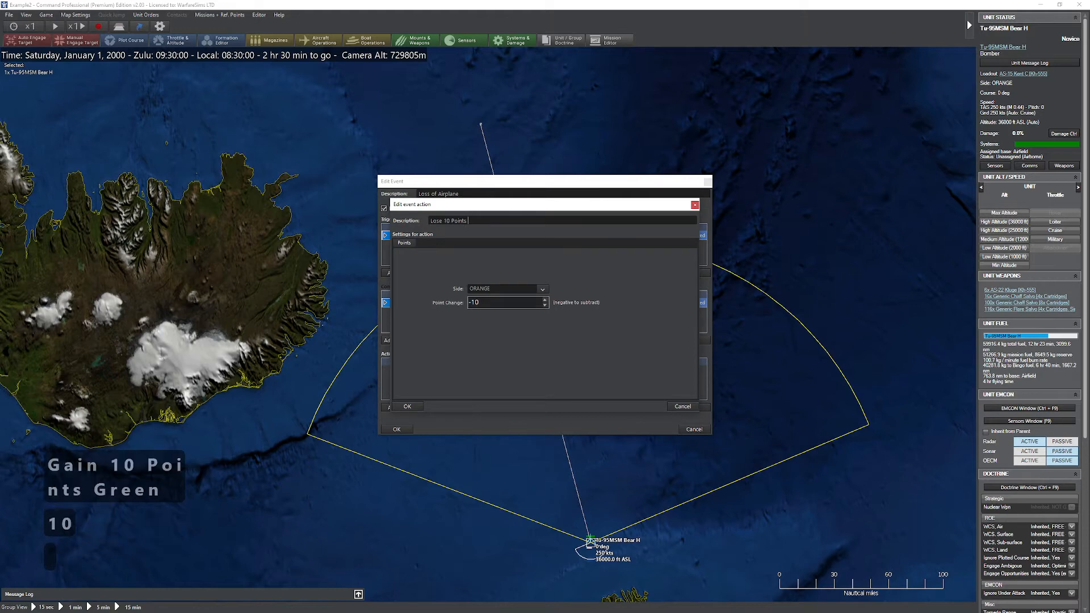
type("ange")
left_click(409, 406)
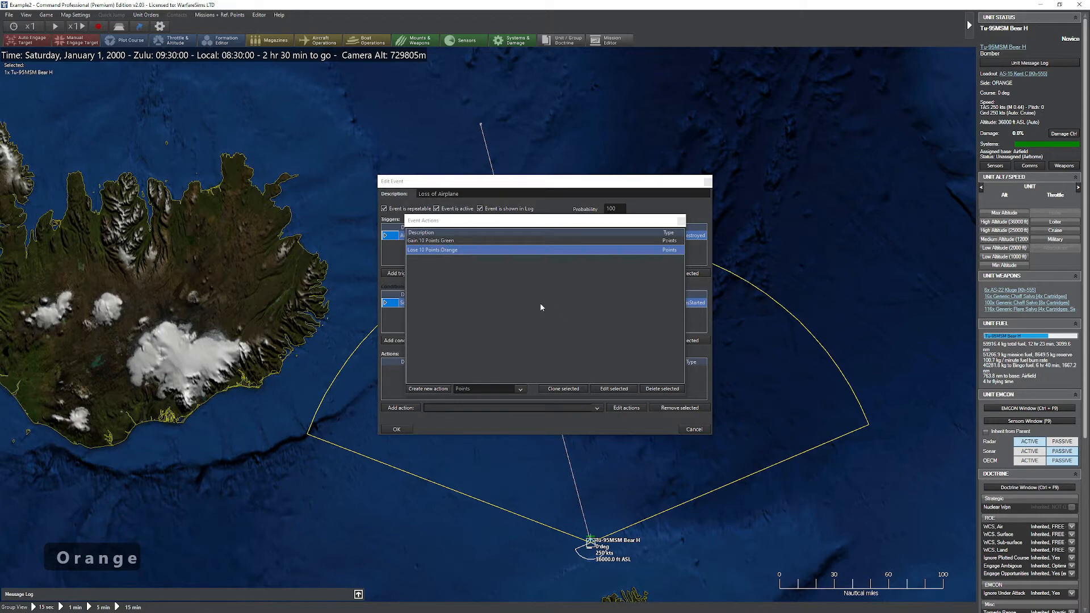
left_click(485, 389)
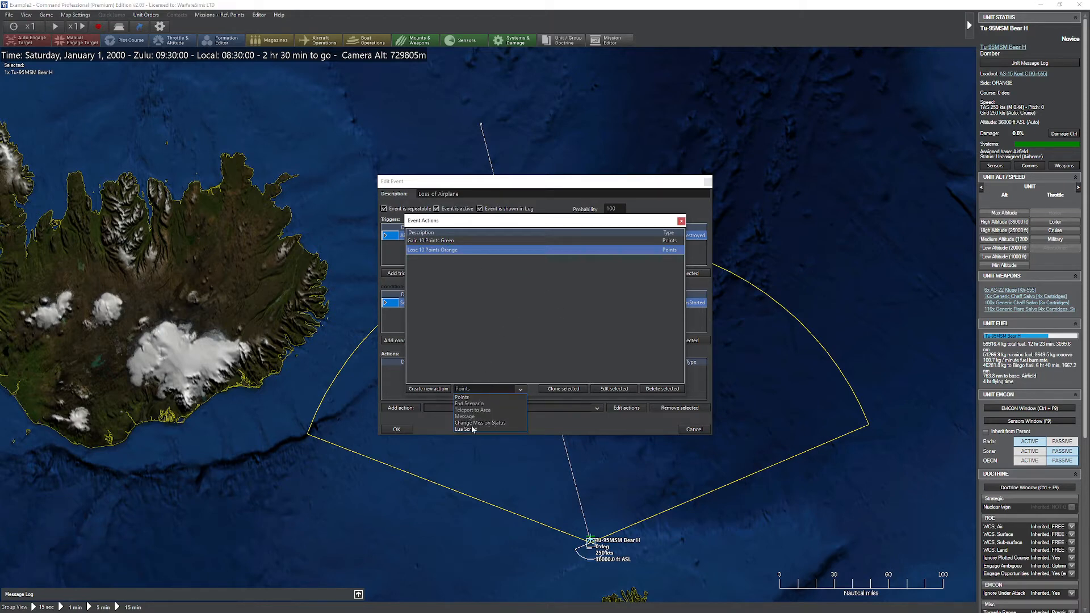
left_click(532, 307)
left_click(682, 222)
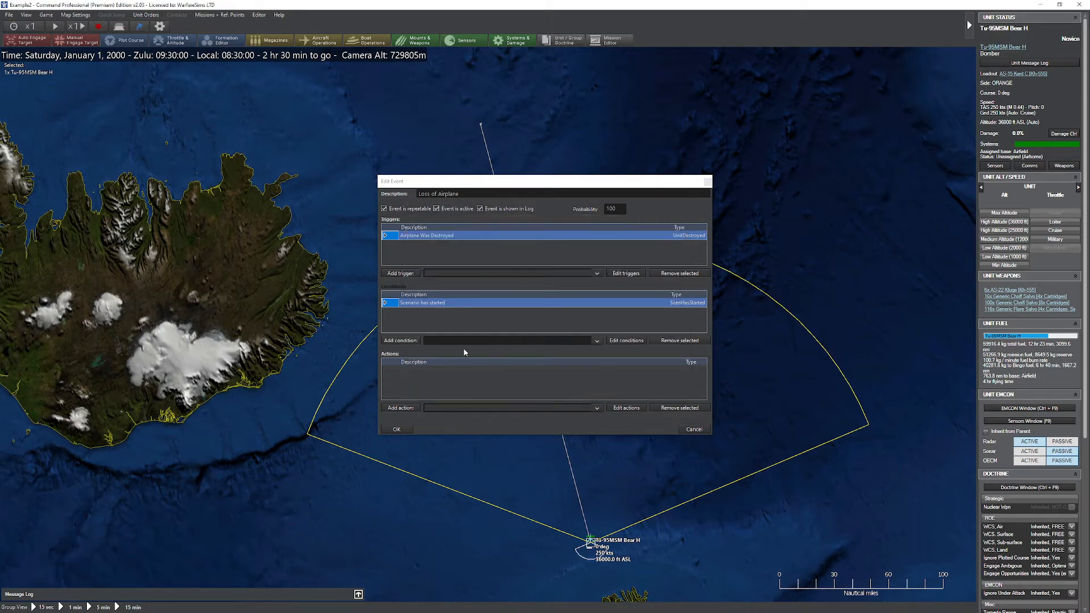
Step: Add the "Gain 10 Points Green" and "Lose 10 Points Orange" actions to the Loss of Airplane event
left_click(445, 407)
left_click(445, 416)
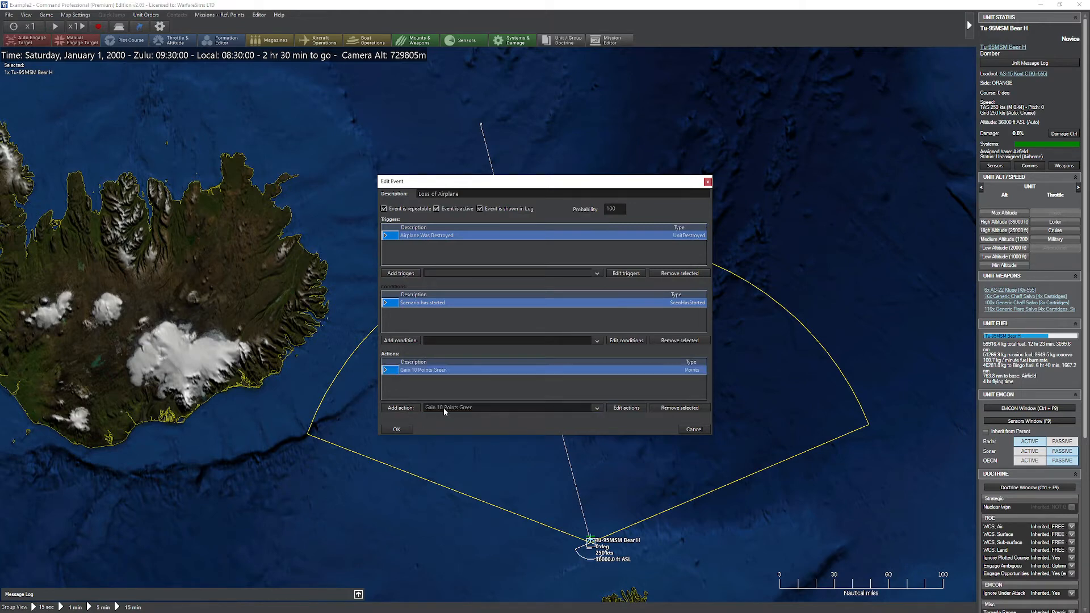
left_click(444, 407)
left_click(449, 422)
left_click(410, 411)
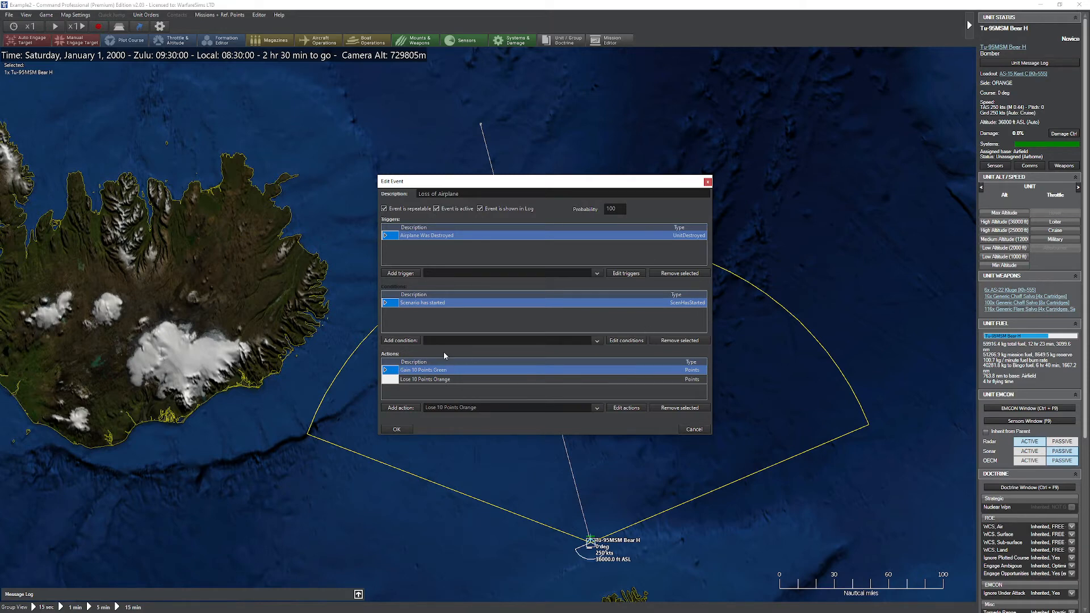
Step: Examine the action types available for new event actions and close the actions list
left_click(624, 409)
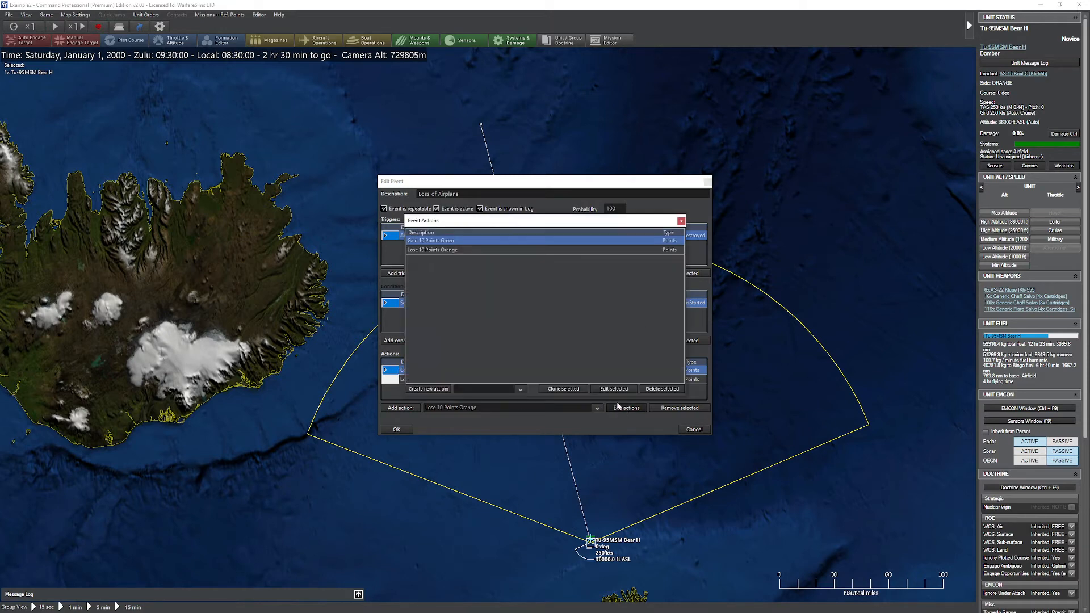
left_click(484, 391)
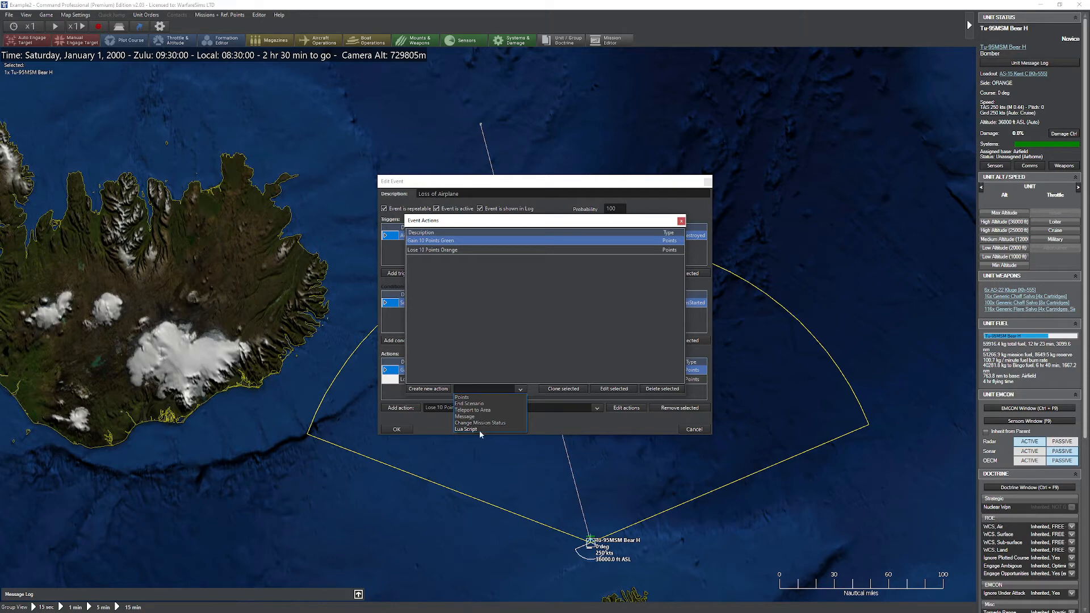
left_click(653, 258)
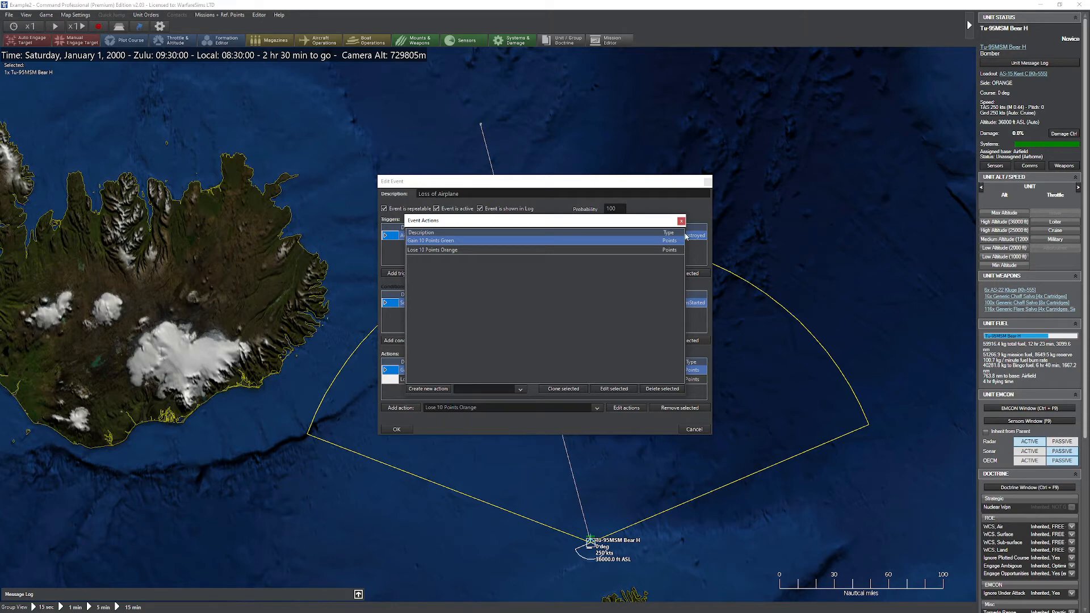
left_click(681, 221)
Step: Save the Loss of Airplane event and close the events list
left_click(397, 429)
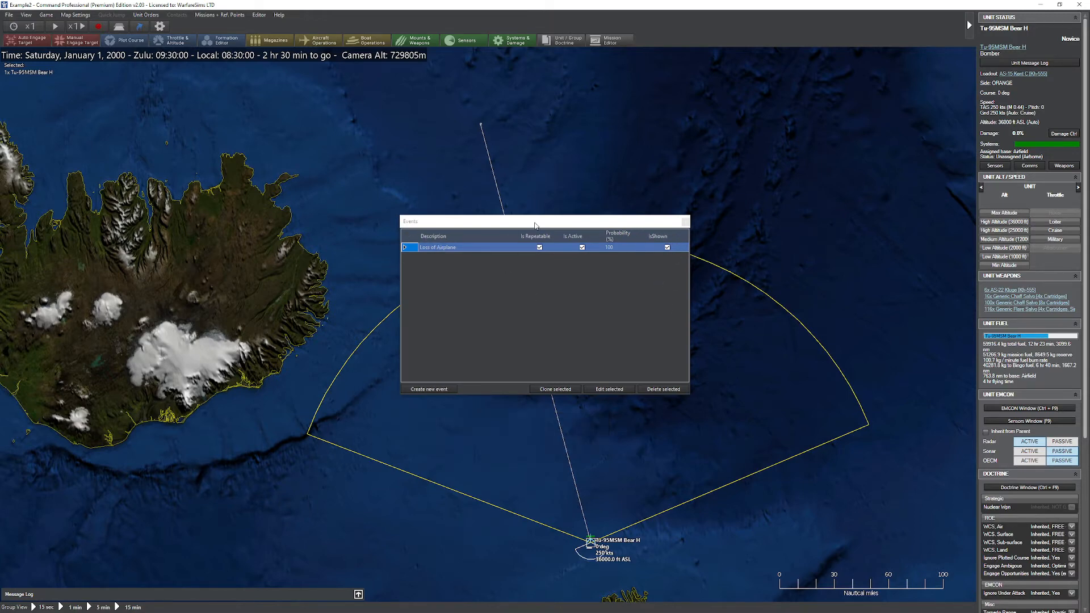
left_click(685, 221)
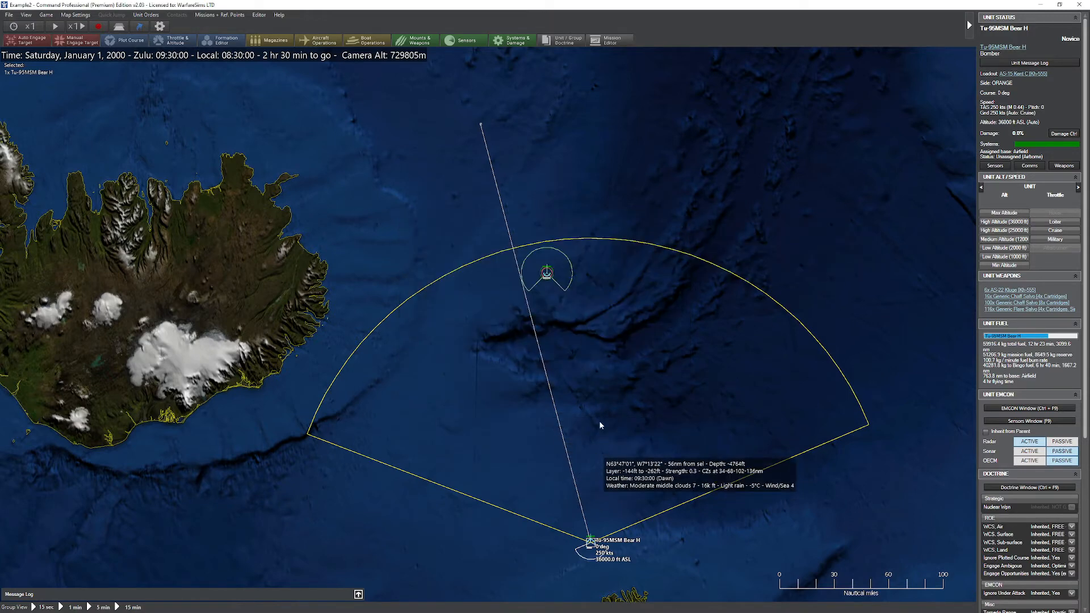
Step: Check the player evaluation's losses and expenditures, scoring log, scoring graph and current score, and close the evaluation
left_click(46, 14)
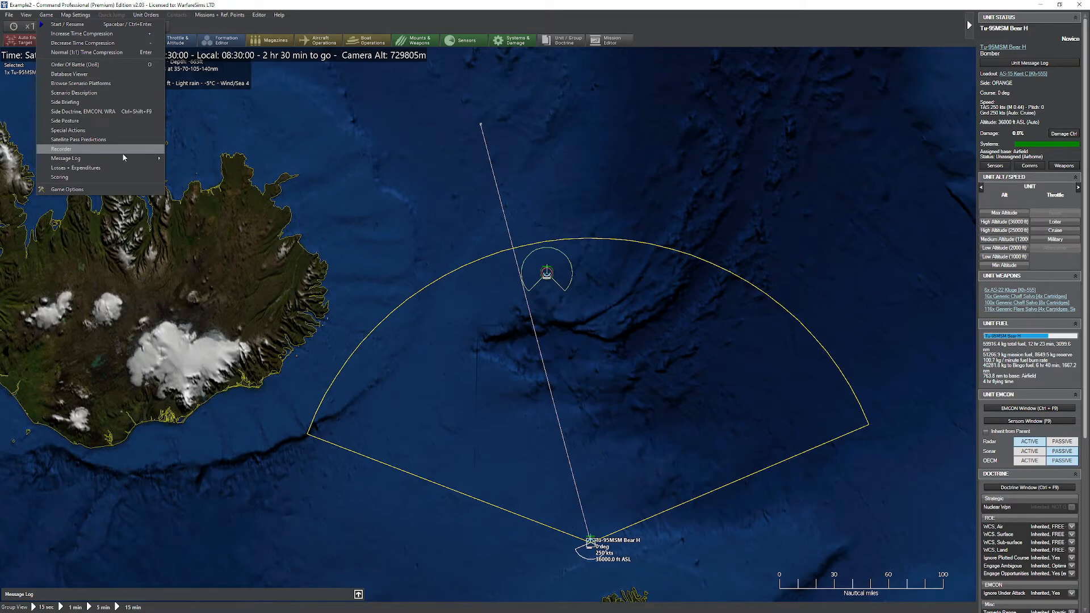
left_click(107, 169)
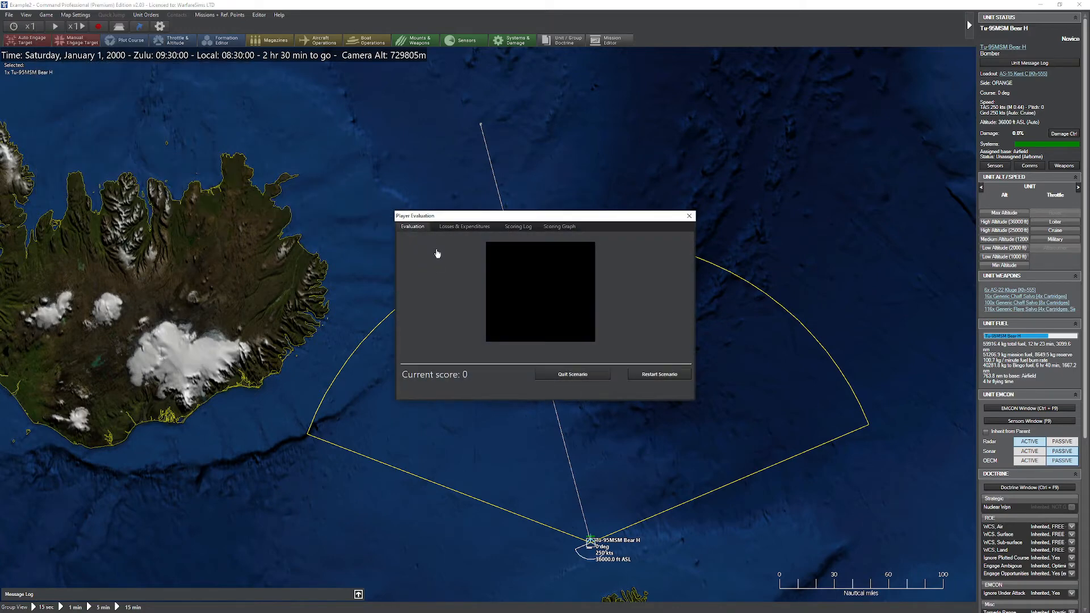
left_click(471, 229)
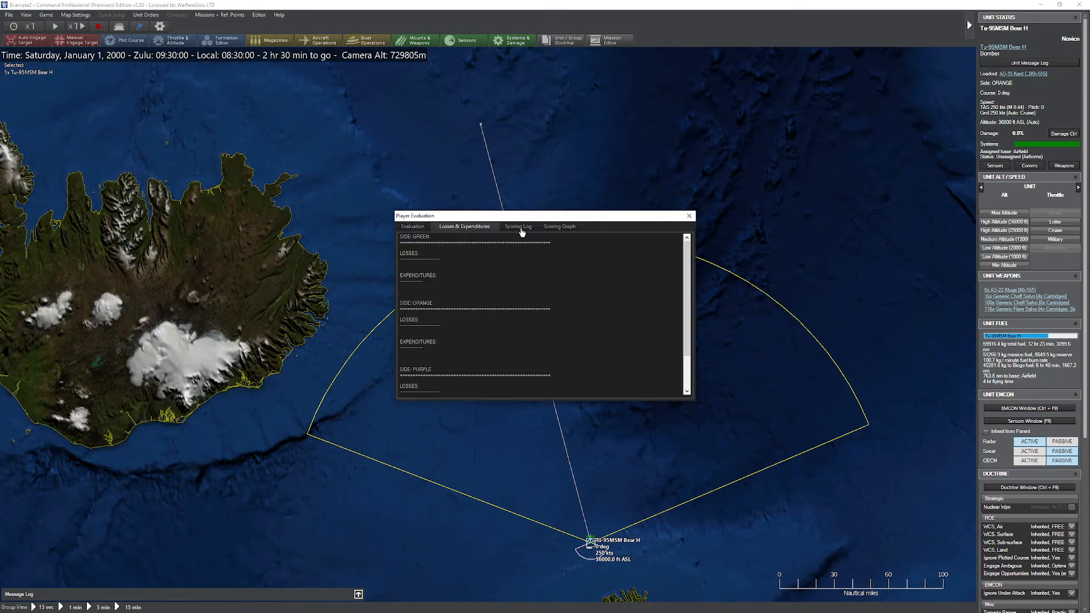
left_click(521, 230)
left_click(552, 230)
left_click(417, 229)
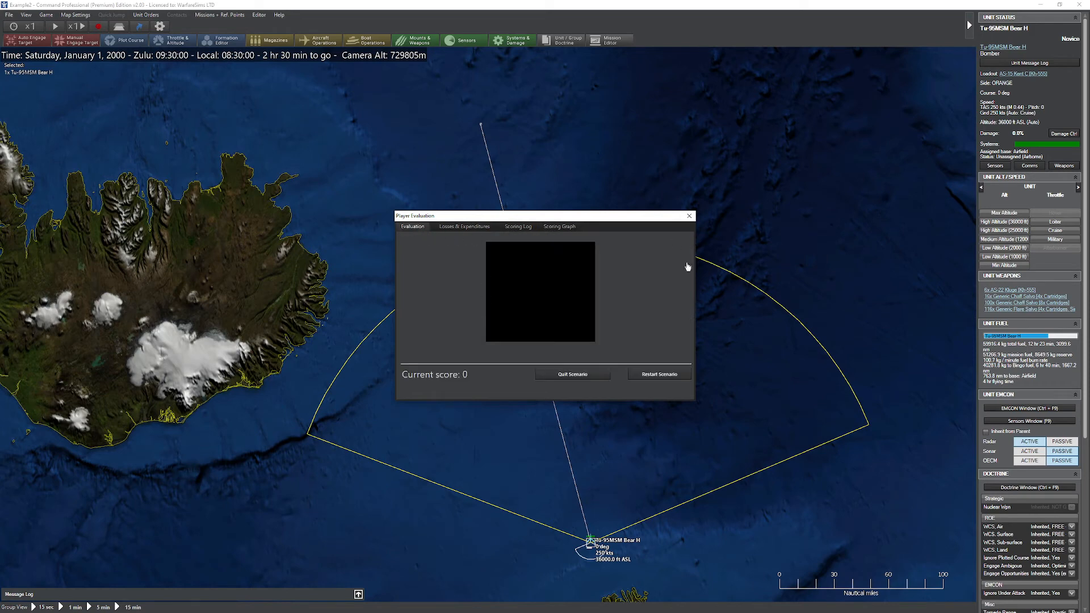
left_click(687, 218)
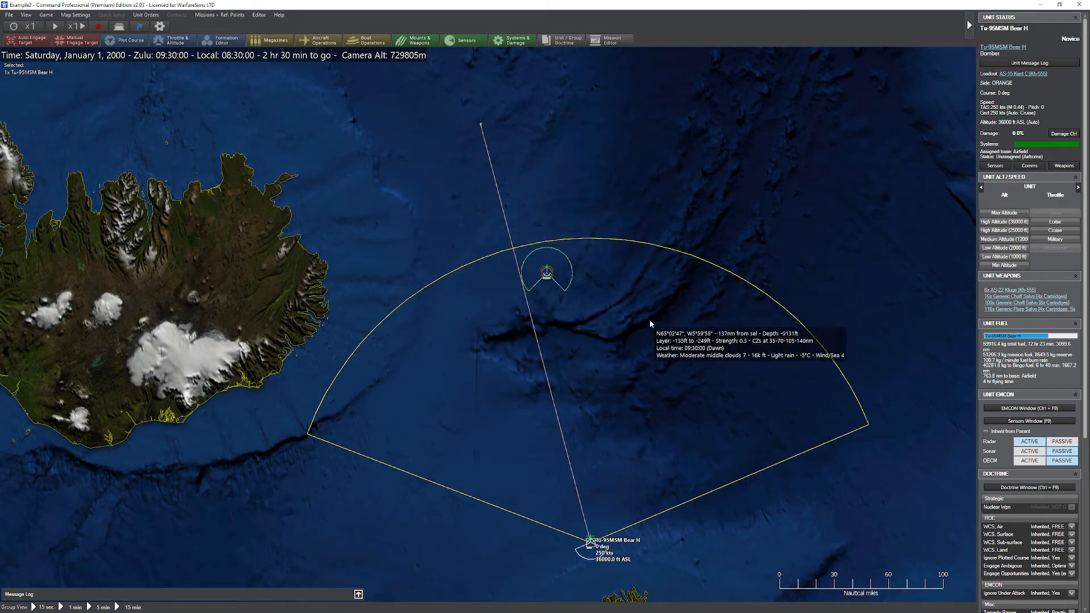
Step: Check the GREEN frigates' positions in God's Eye view and move the Tu-95MSM Bear H close to the south of them
left_click_drag(596, 211, 602, 235)
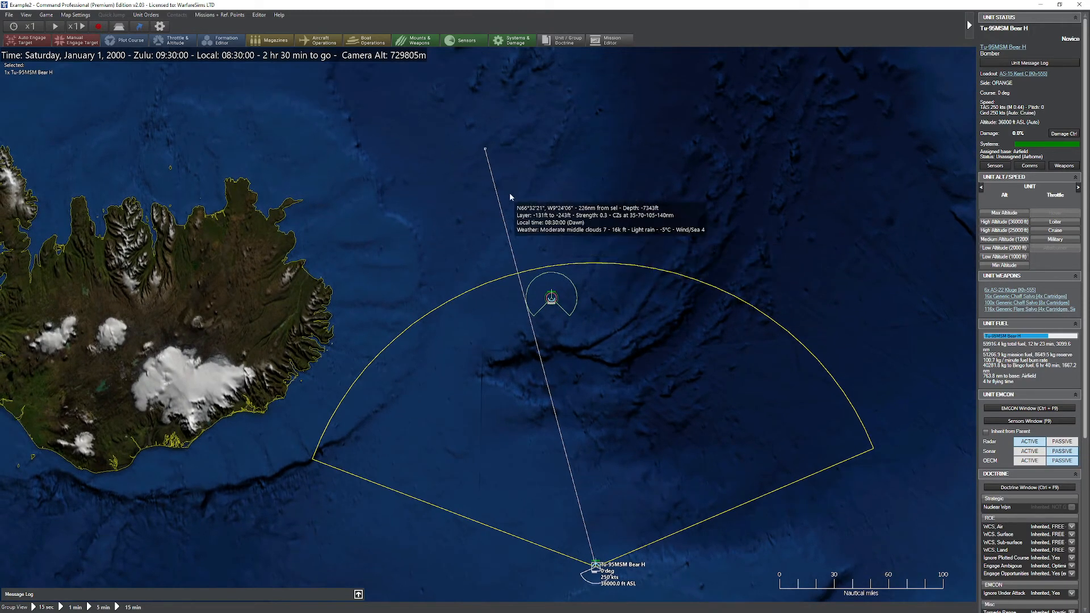
key("ctrl+v")
key("ctrl+v")
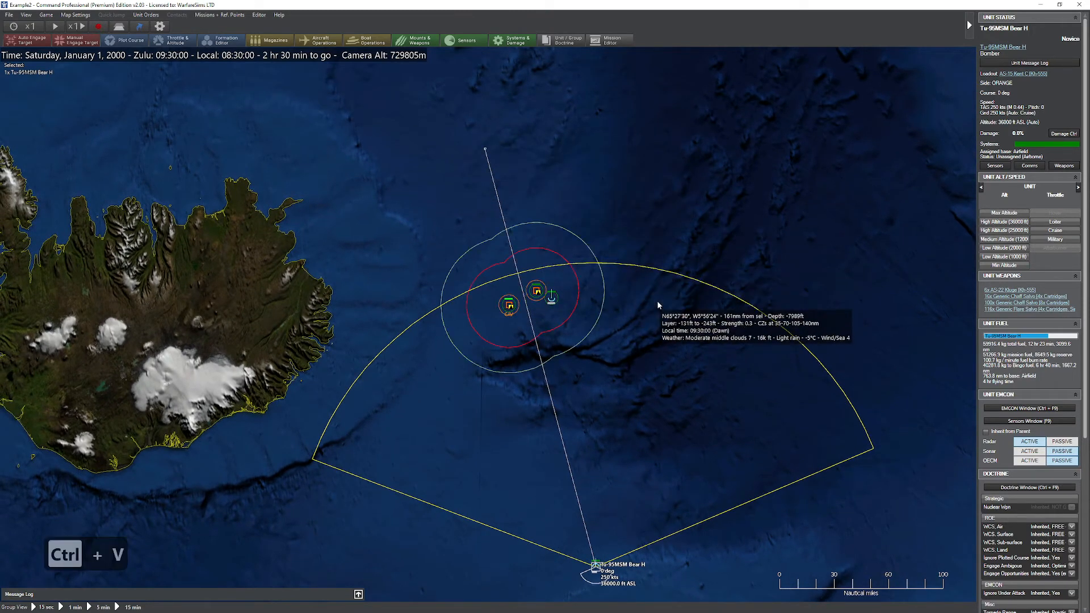
key("m")
left_click(535, 335)
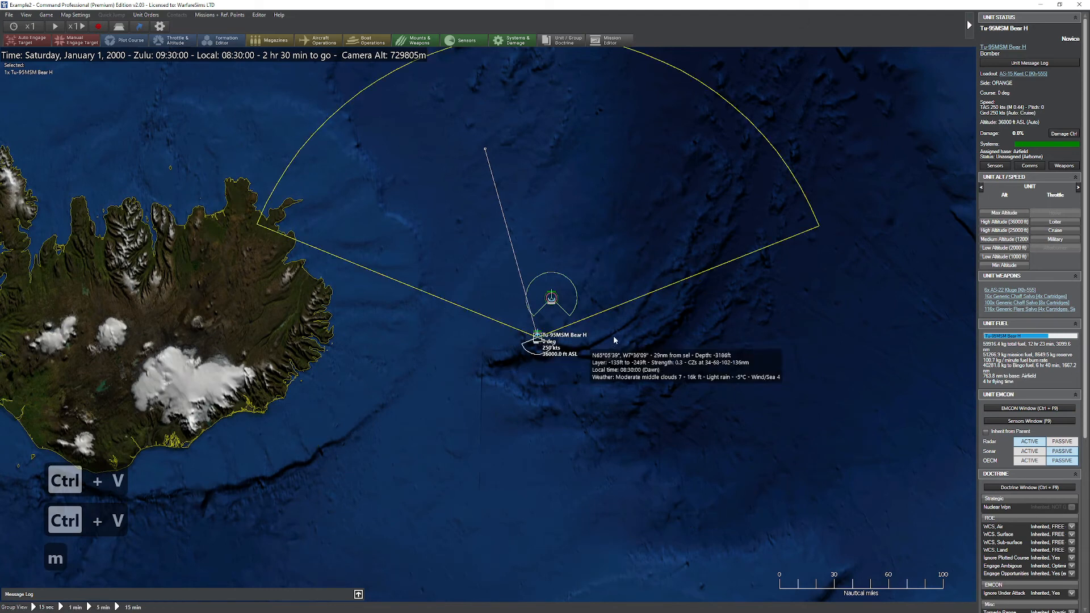
Step: Start the scenario running and switch to the GREEN side
left_click_drag(360, 156, 383, 206)
key("space")
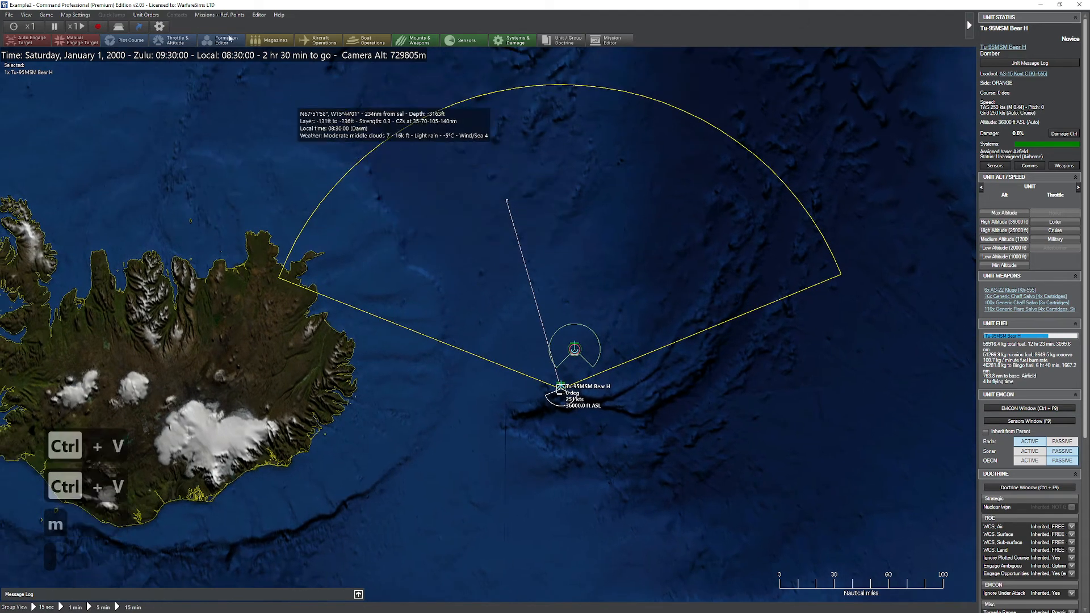
left_click(260, 16)
mouse_move(325, 81)
left_click(399, 82)
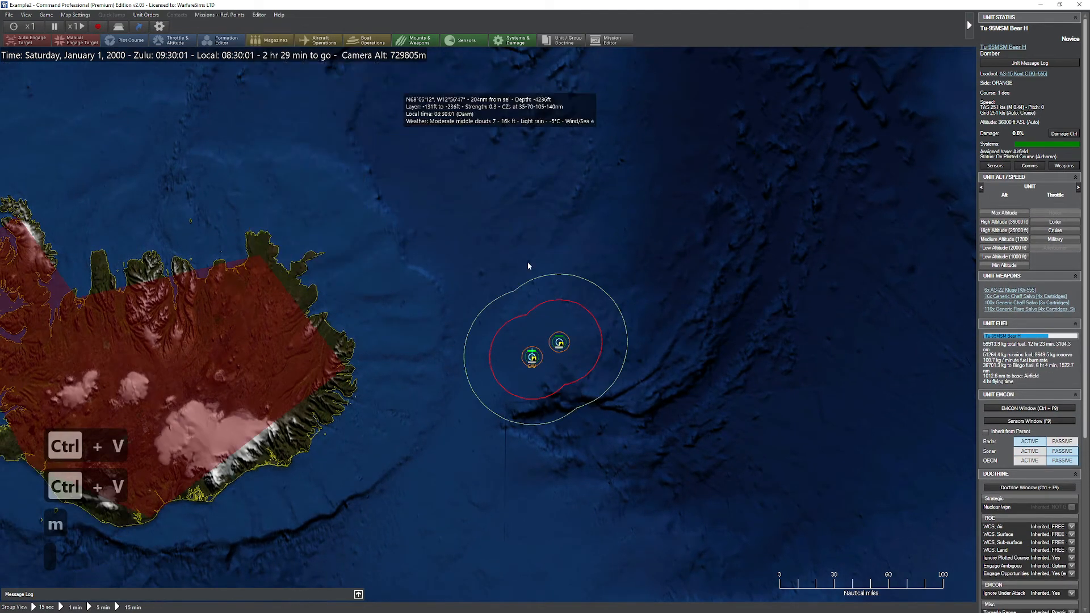
Step: Set the radar active on the frigate with the plotted course and order both Oliver Hazard Perry frigates to auto-engage the air contact to the south
left_click(535, 359)
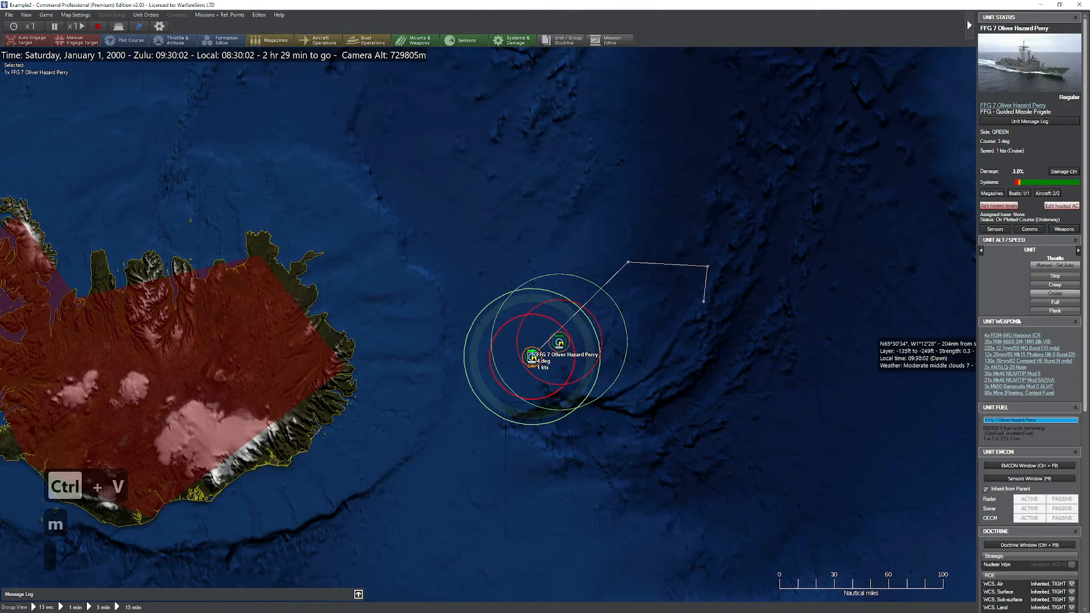
left_click(1028, 499)
scroll(594, 431, "up", 2)
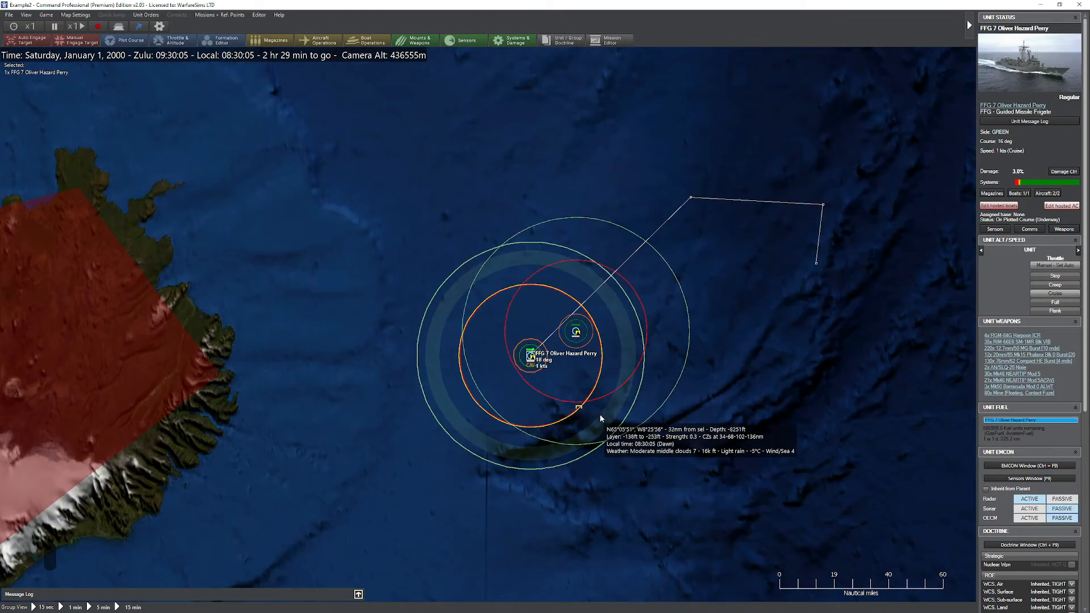
key("F1")
left_click(576, 332)
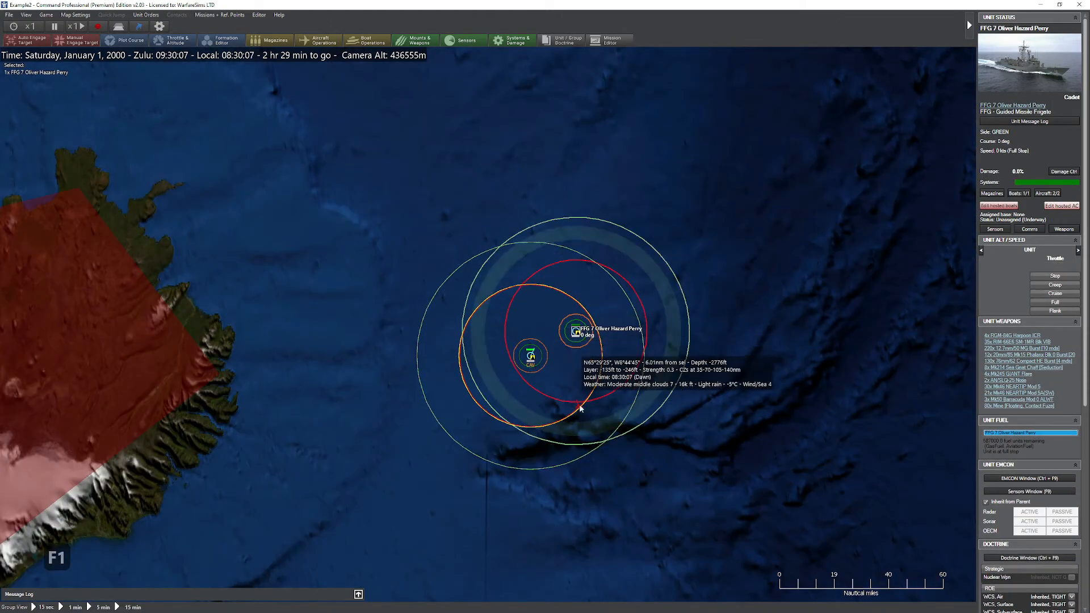
key("F1")
Step: Limit the map's range symbols to the selected unit only
scroll(580, 408, "up", 2)
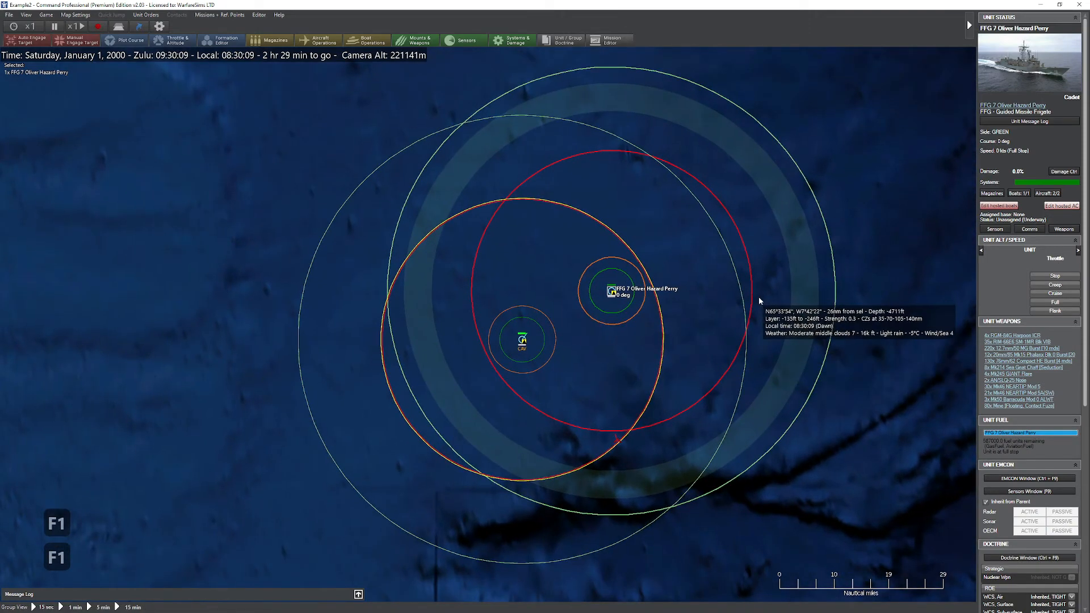
left_click(75, 15)
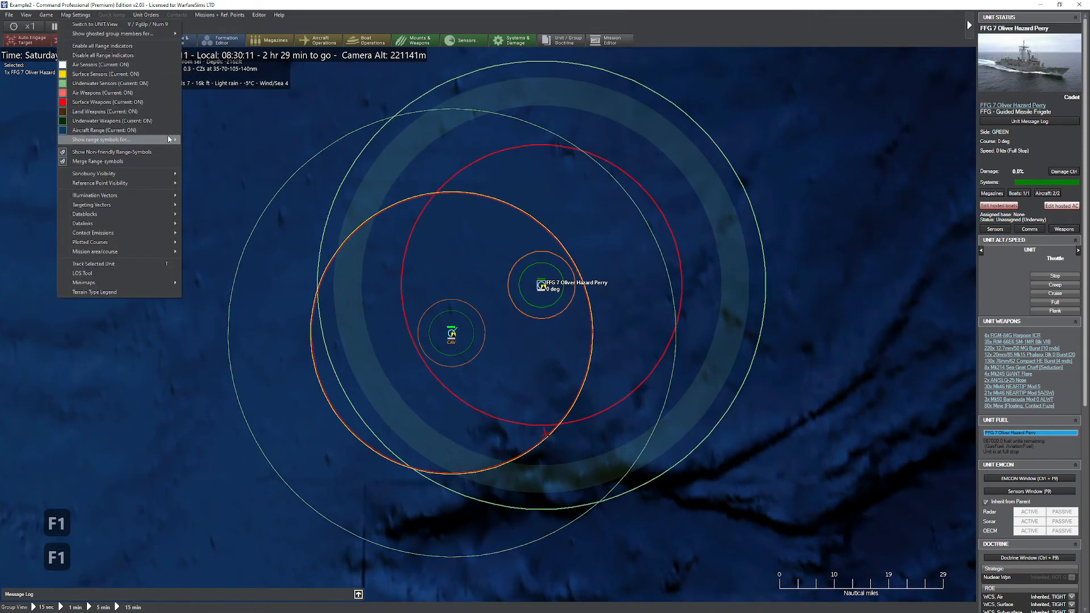
left_click(207, 139)
Step: Run the engagement at x15 time compression until the air contact is destroyed, and return the speed to x1
key("plus")
key("plus")
key("plus")
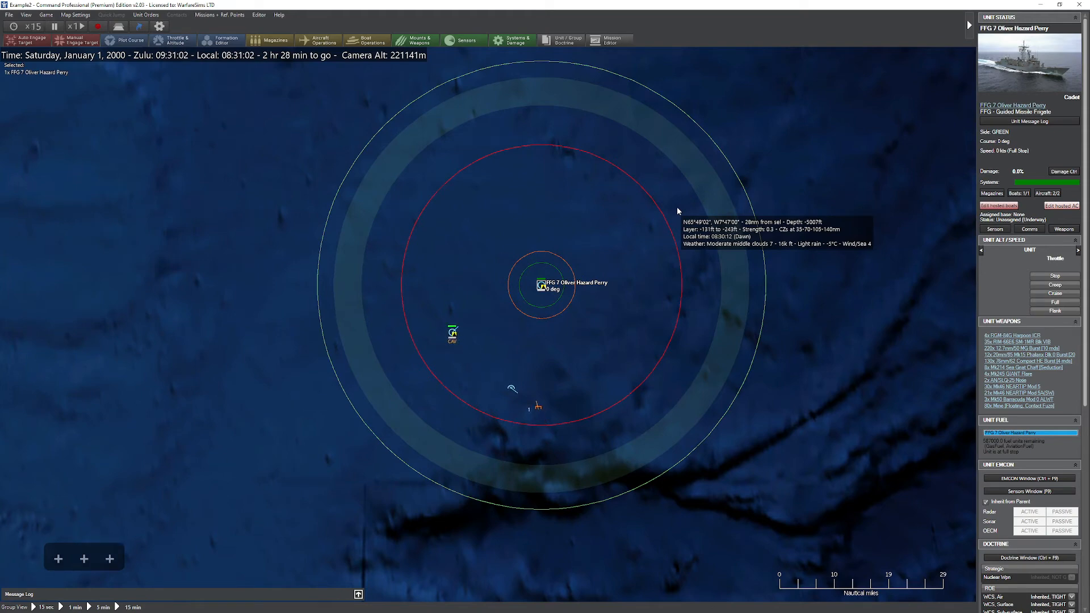
key("minus")
key("minus")
key("minus")
key("minus")
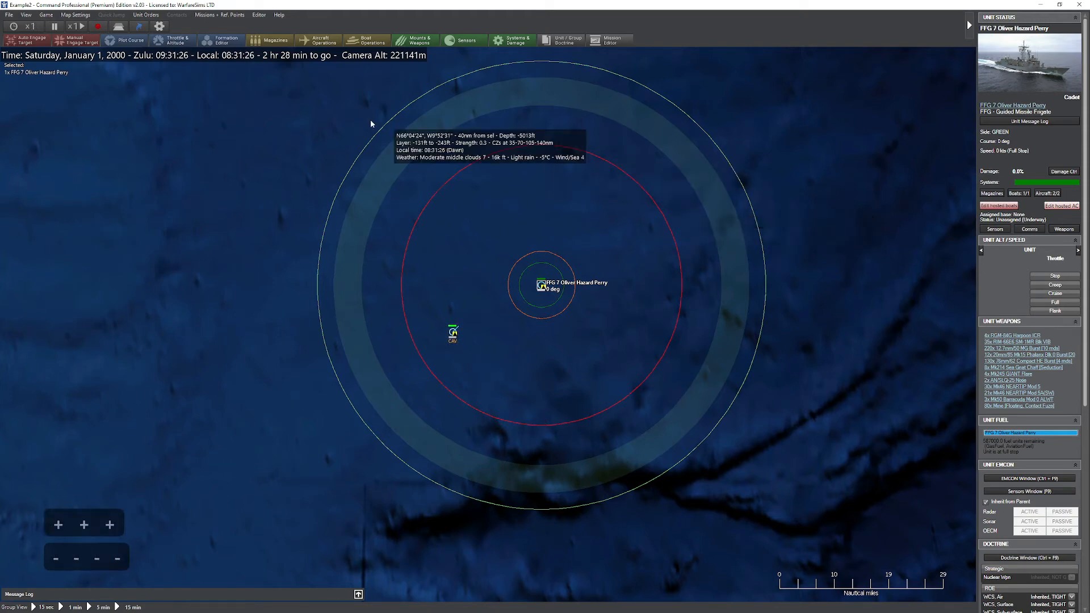
Step: Switch to the ORANGE side, check its current score and scoring graph, and close the evaluation
left_click(259, 15)
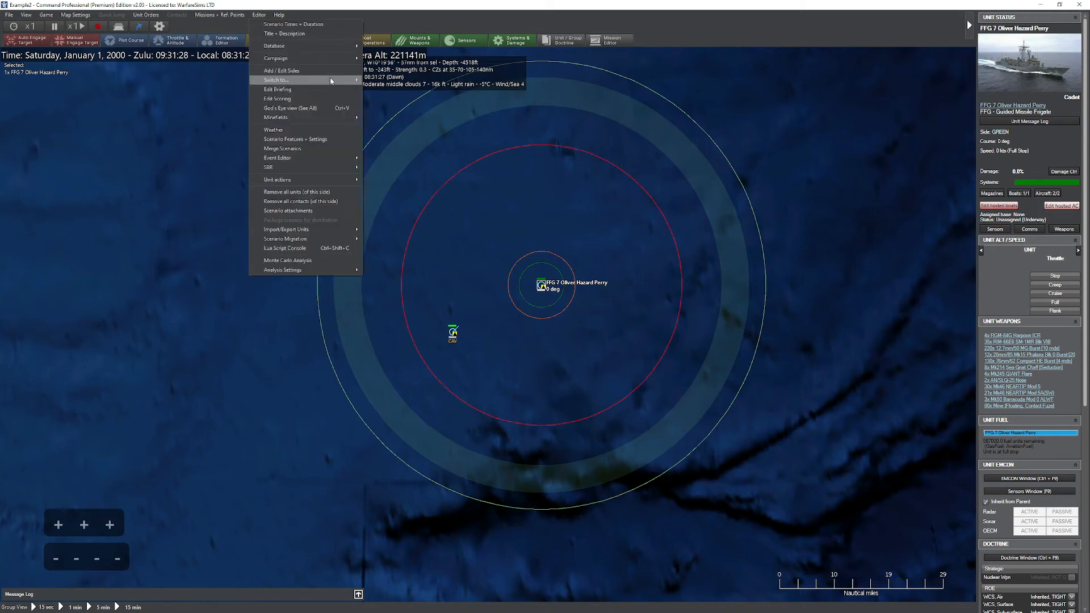
left_click(386, 90)
left_click(47, 15)
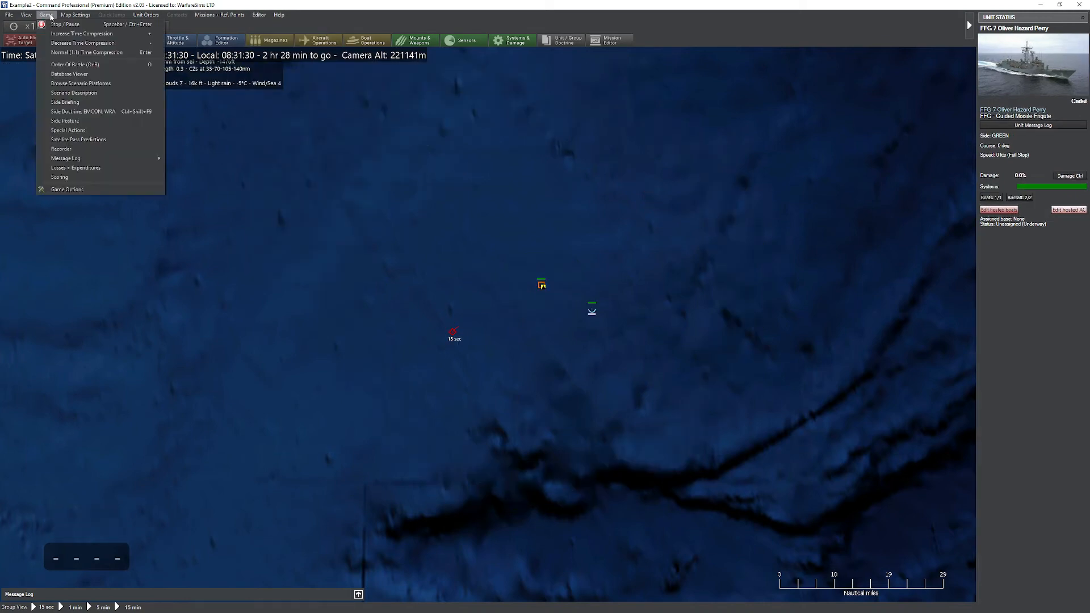
left_click(113, 178)
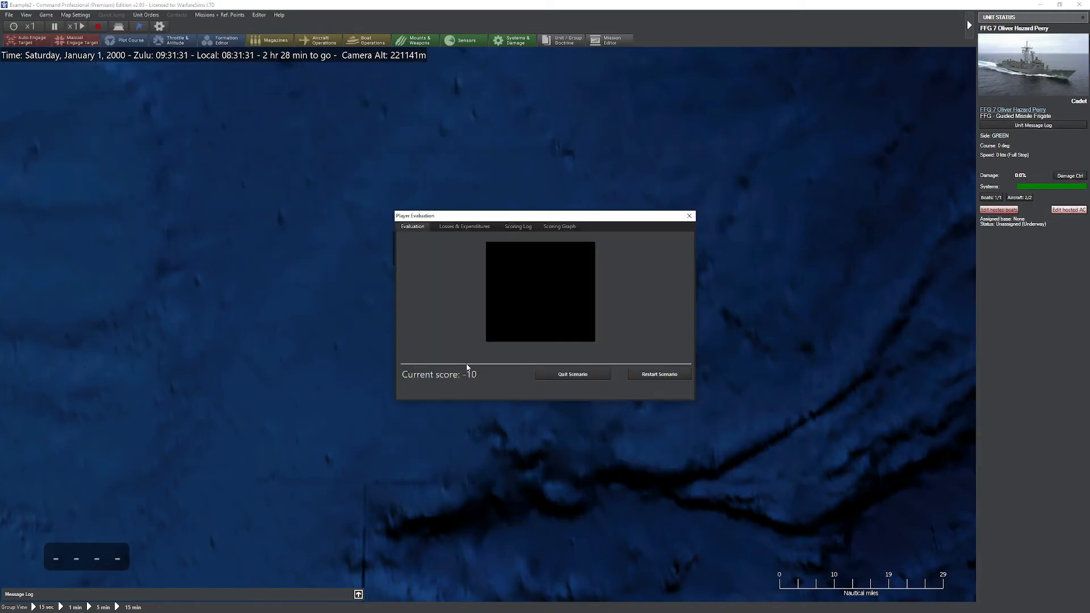
left_click(568, 228)
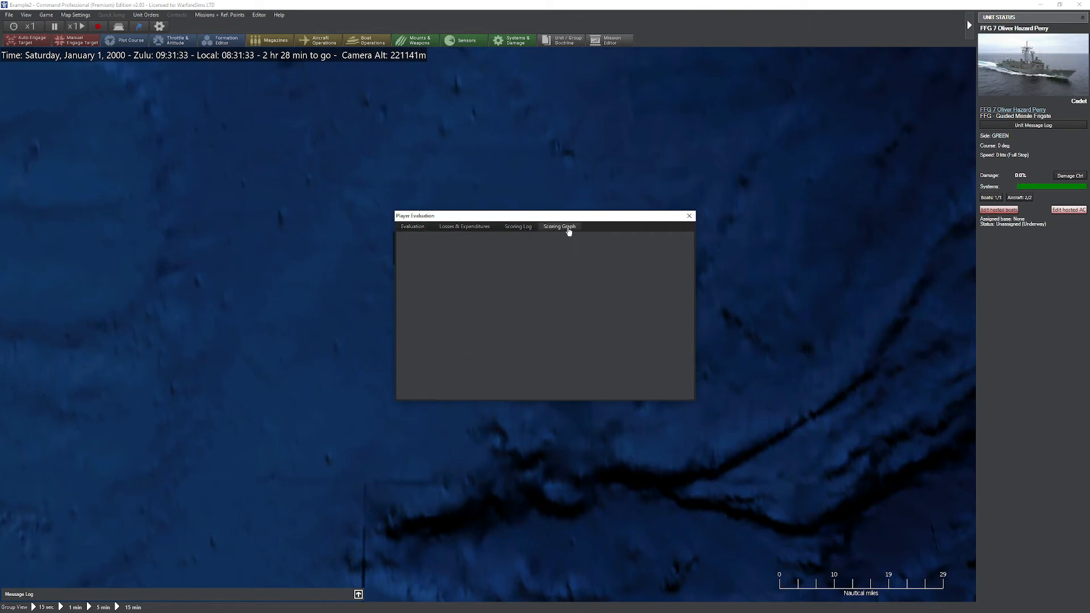
mouse_move(426, 255)
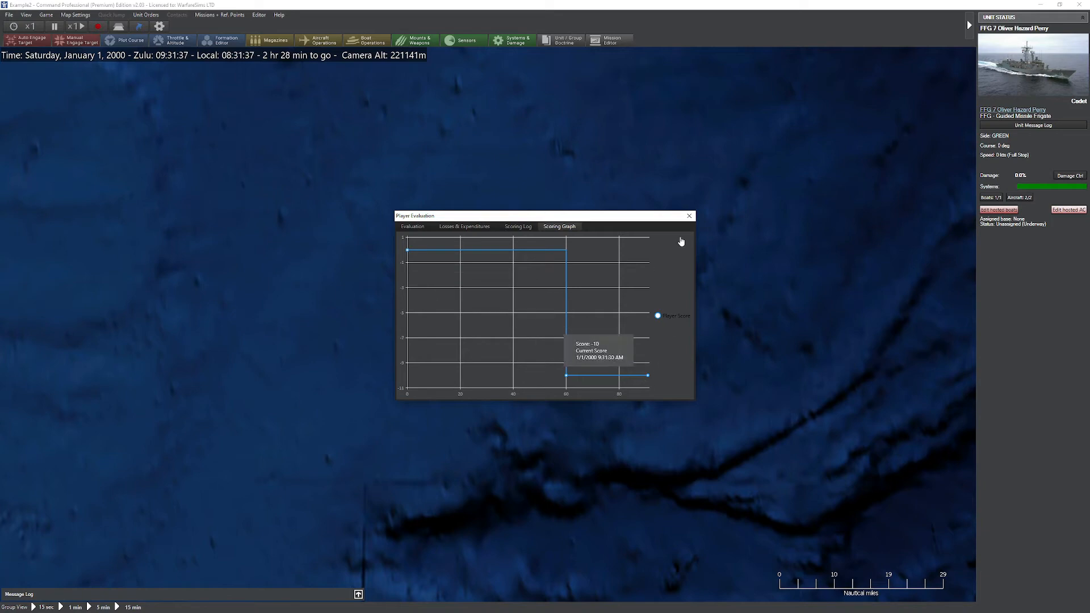
left_click(689, 216)
scroll(725, 294, "down", 1)
scroll(725, 294, "down", 1)
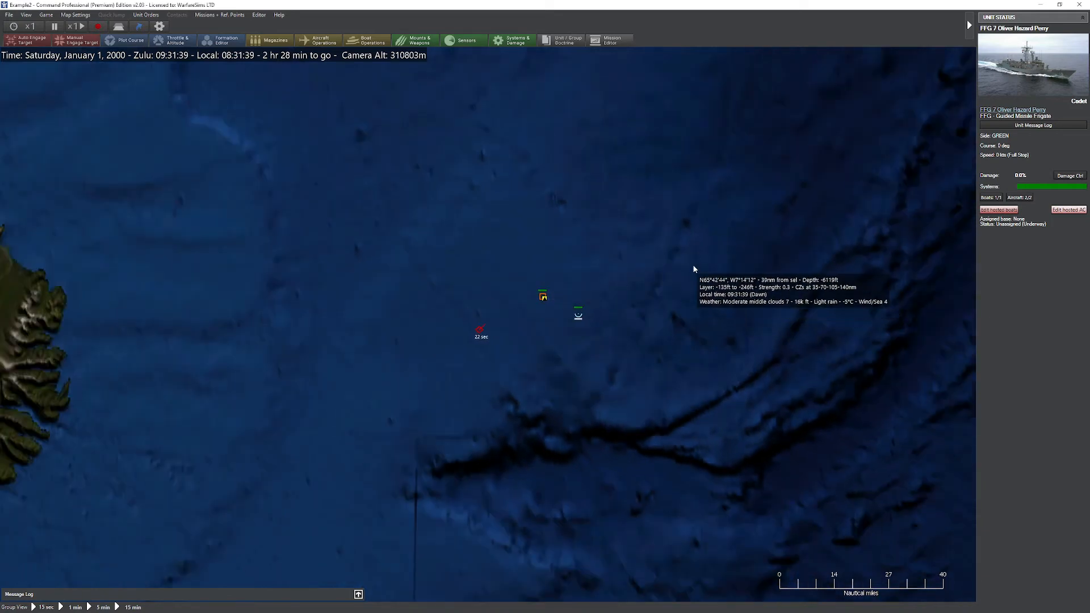
left_click_drag(532, 248, 517, 277)
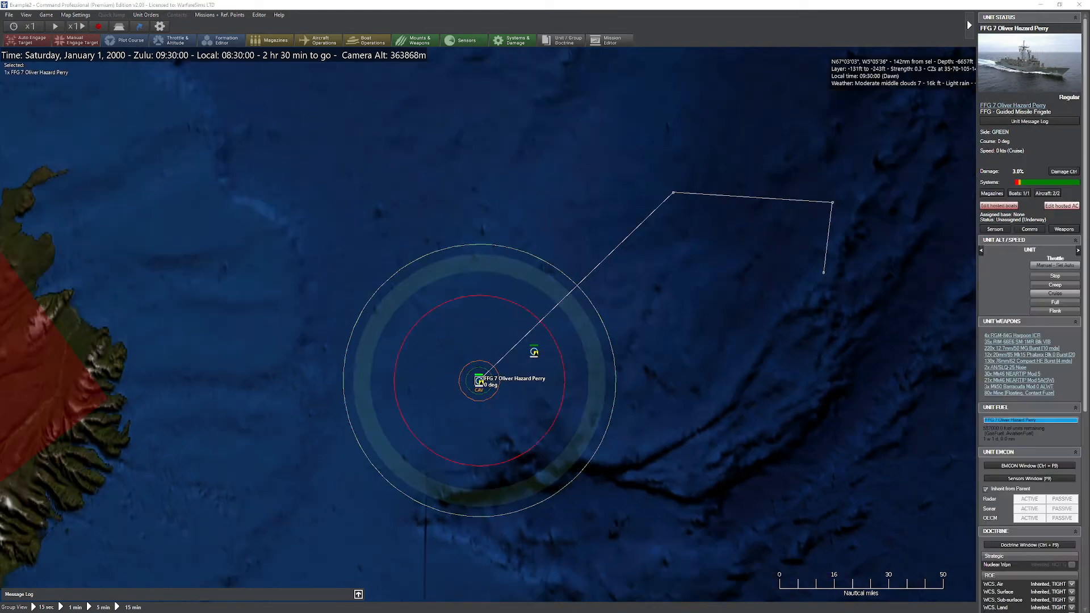
Step: Create a special action named "Give me points!" for GREEN, described as "This action provides the user with 100 points."
left_click_drag(505, 248, 465, 216)
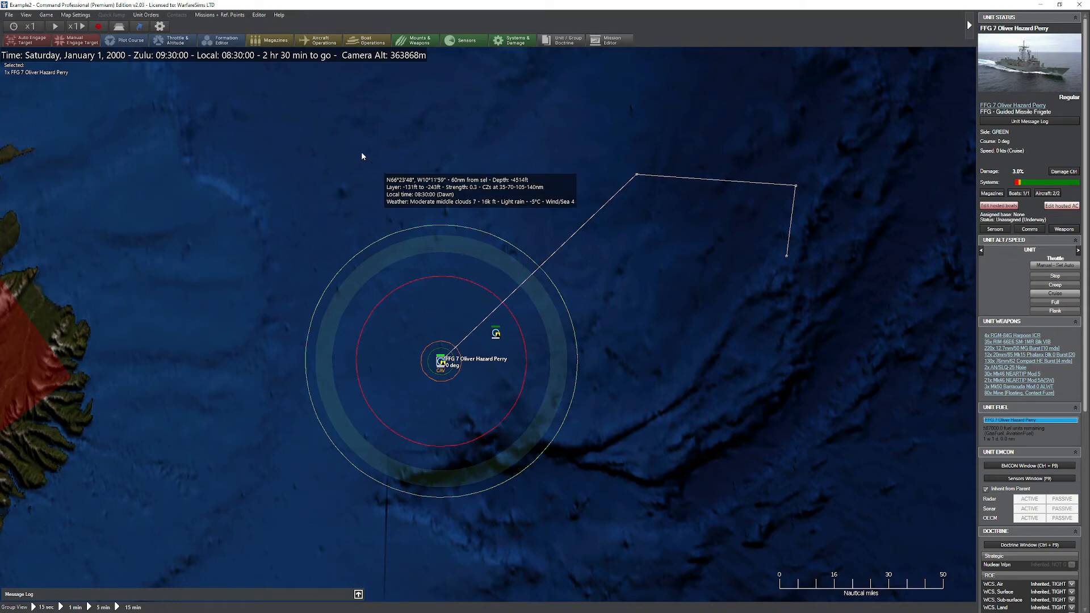
left_click(259, 14)
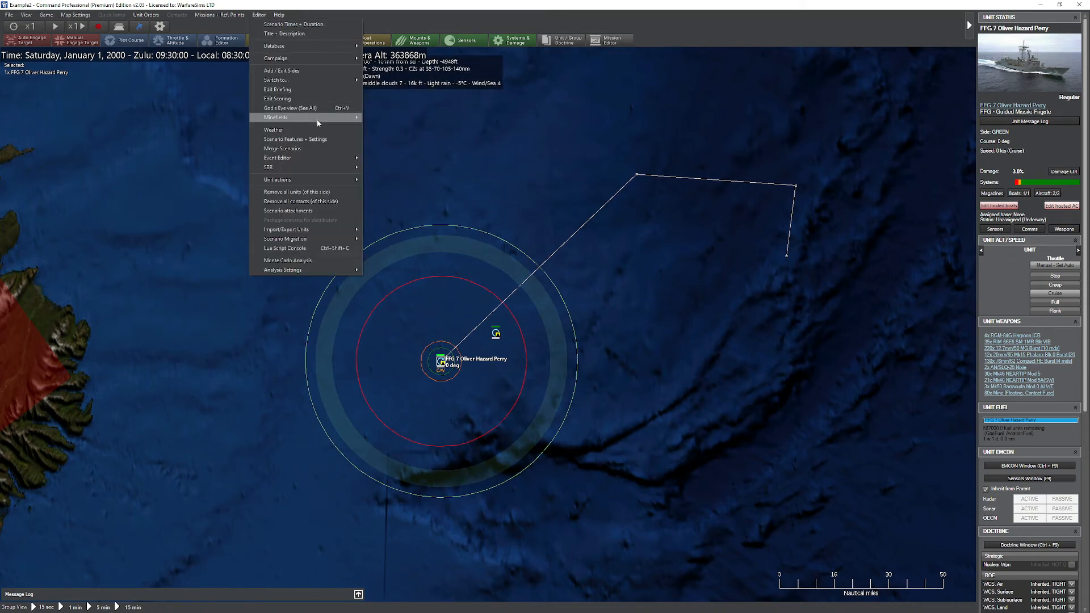
mouse_move(301, 158)
left_click(402, 198)
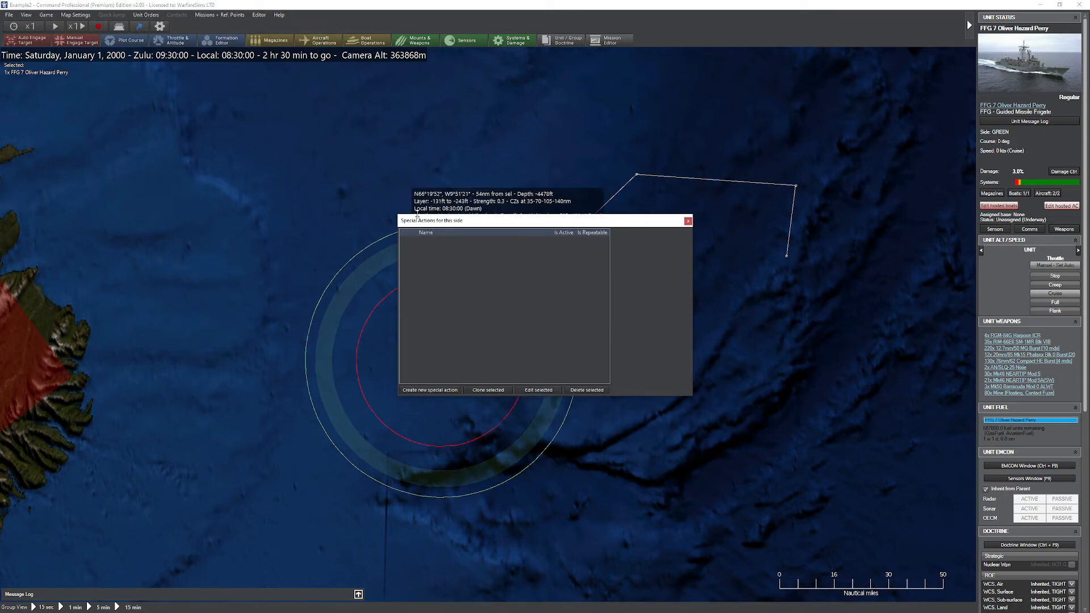
left_click(429, 390)
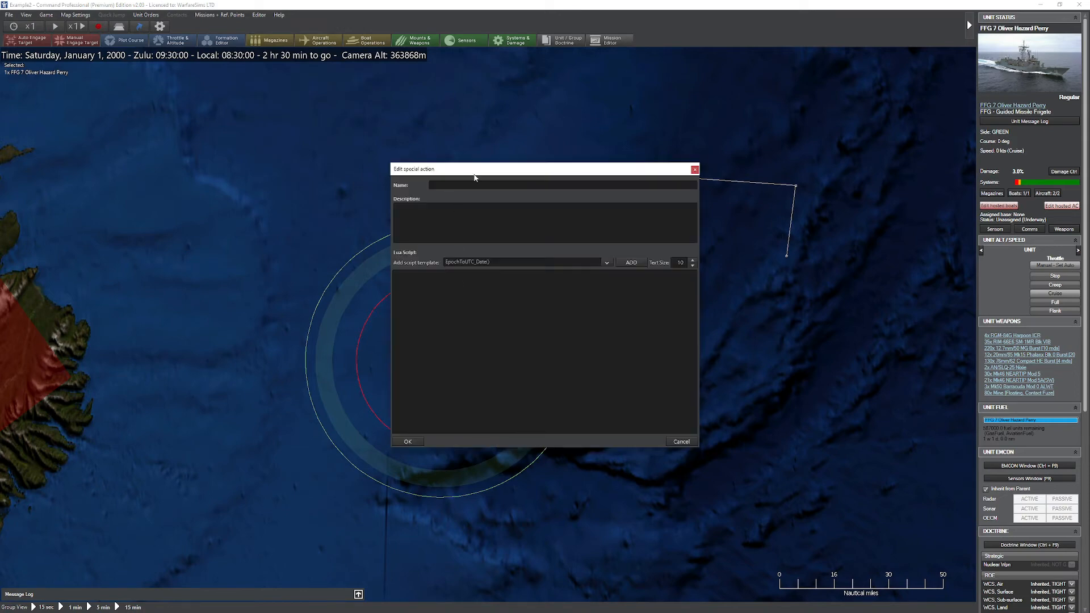
type("Give me points!")
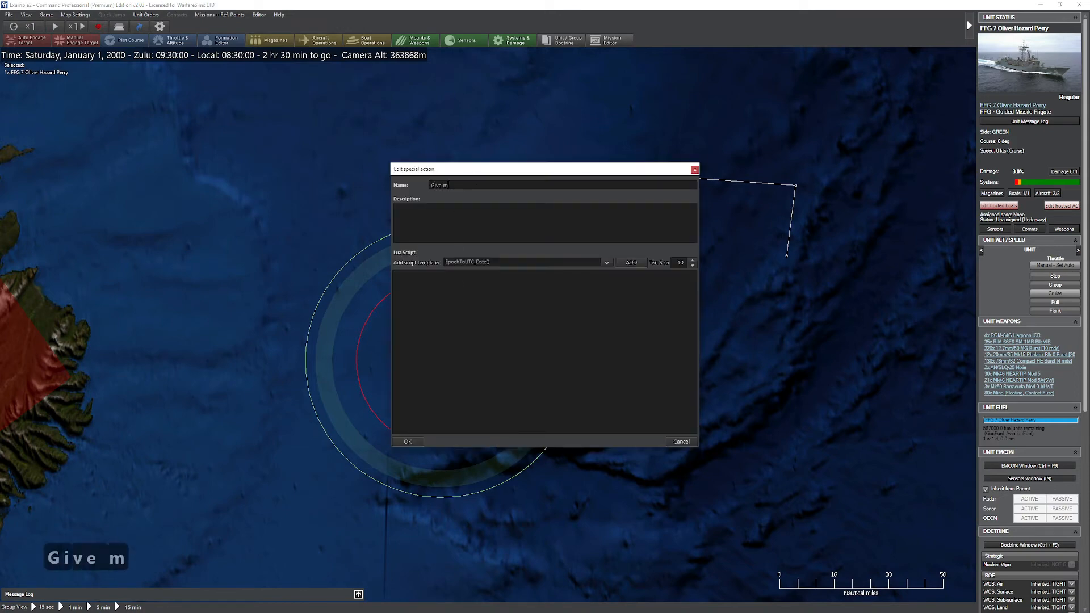
left_click(462, 212)
type("This action ")
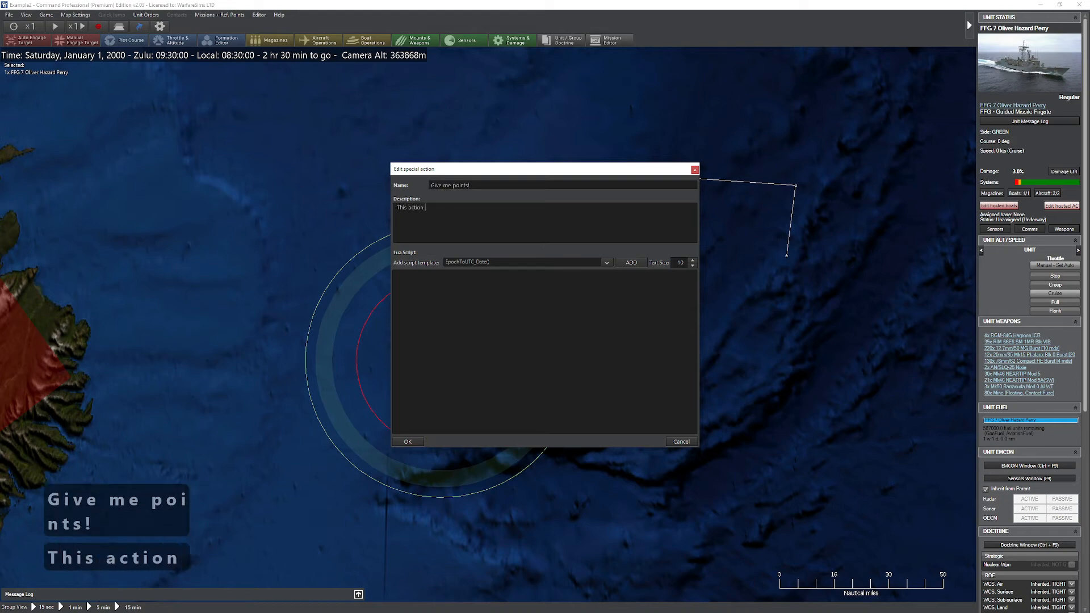
type("provides the user with 100 ")
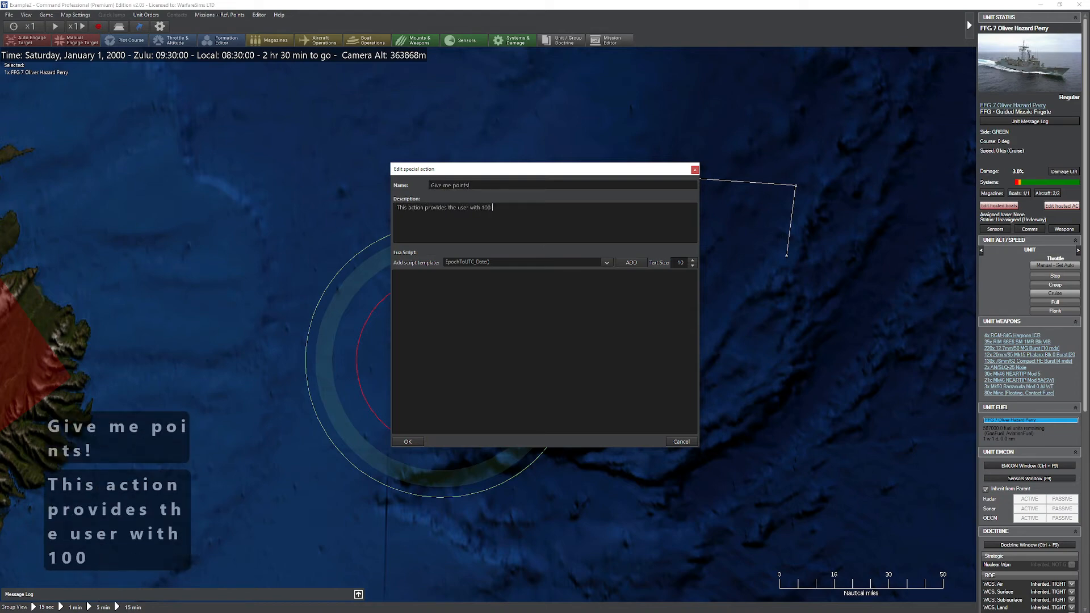
type("points.")
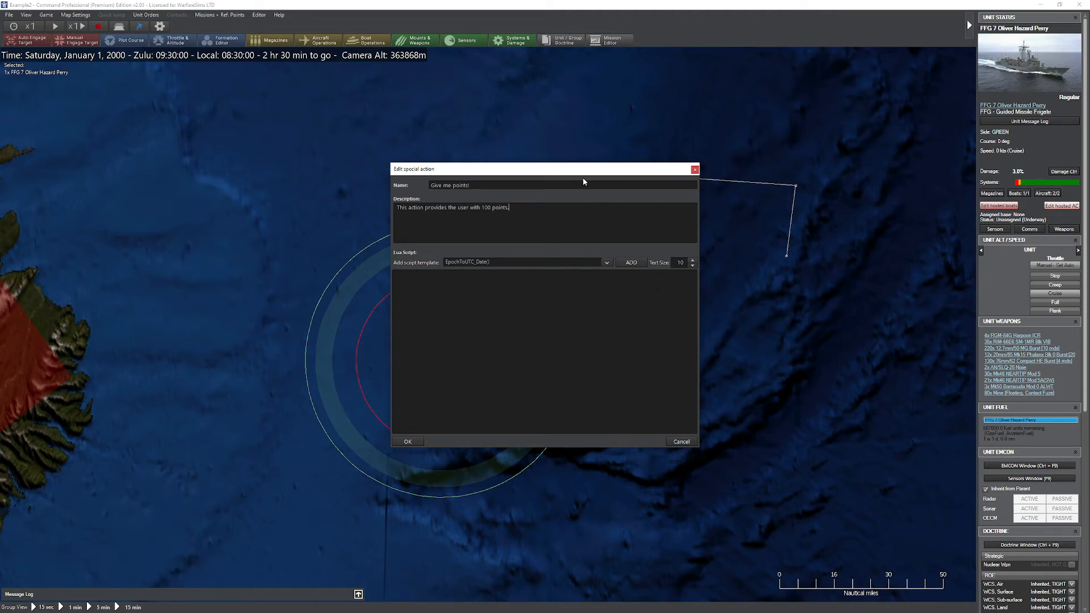
left_click_drag(582, 169, 662, 143)
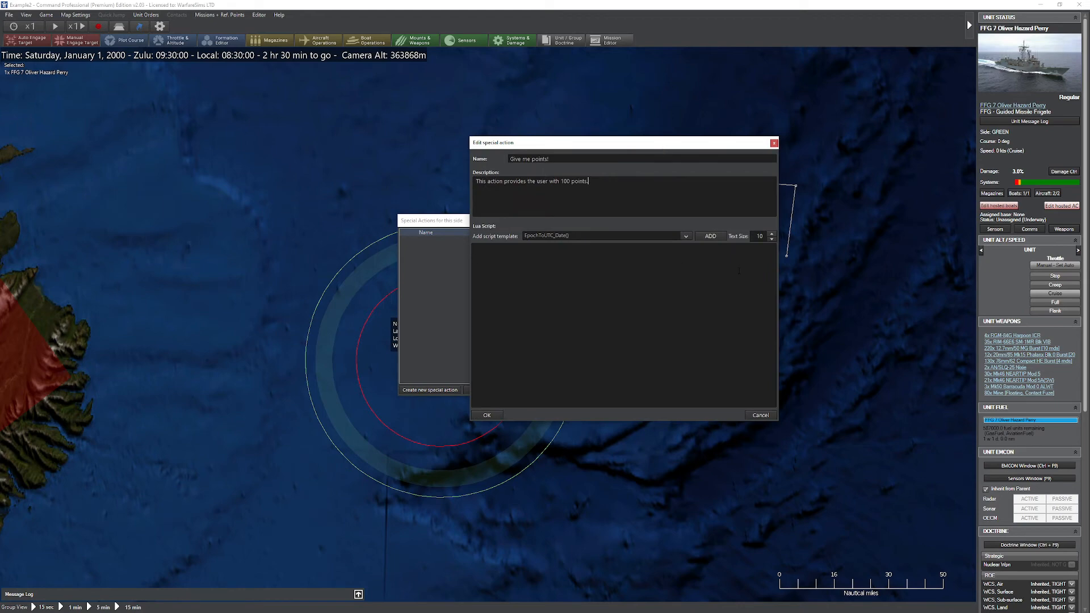
left_click(601, 235)
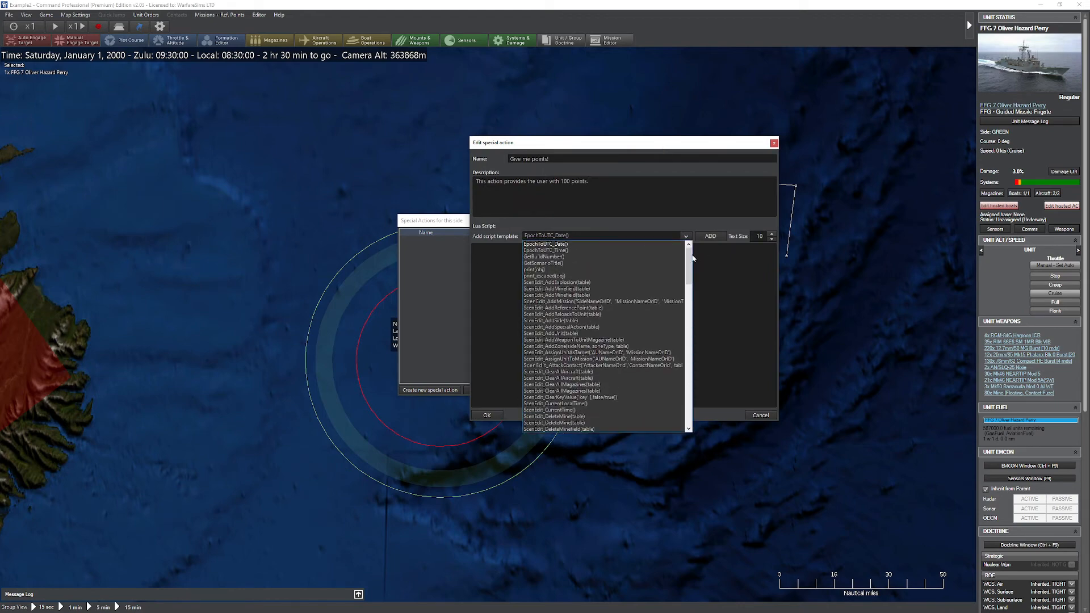
scroll(614, 271, "down", 2)
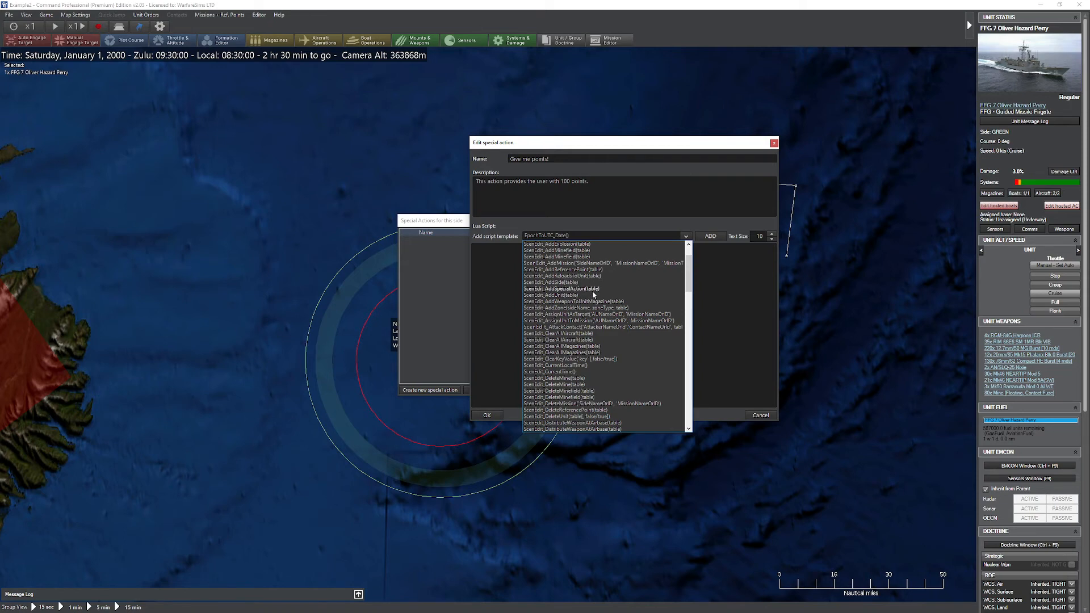
scroll(593, 294, "up", 1)
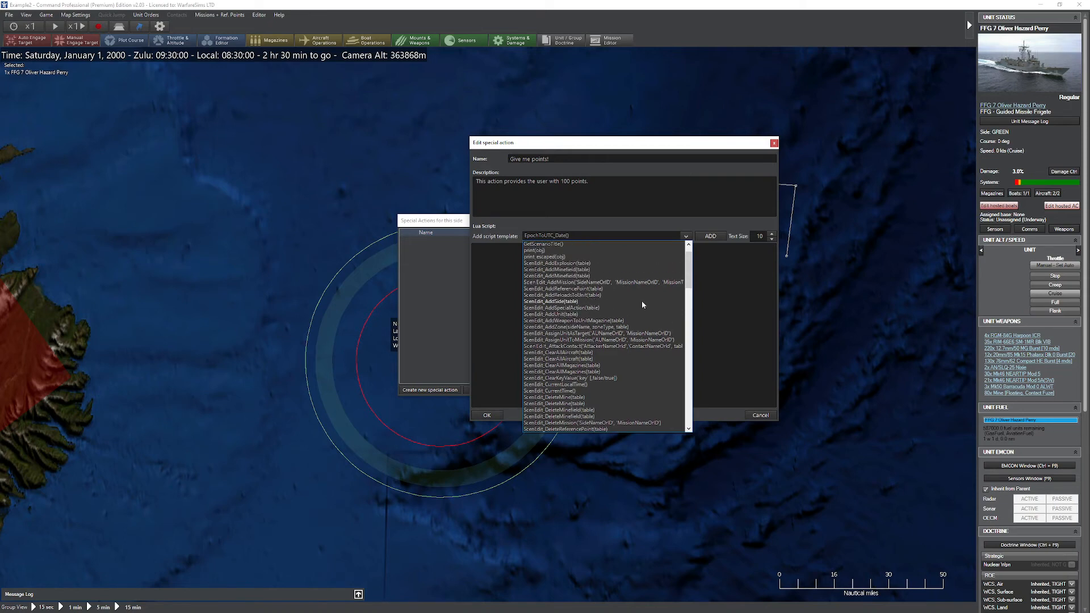
left_click(643, 124)
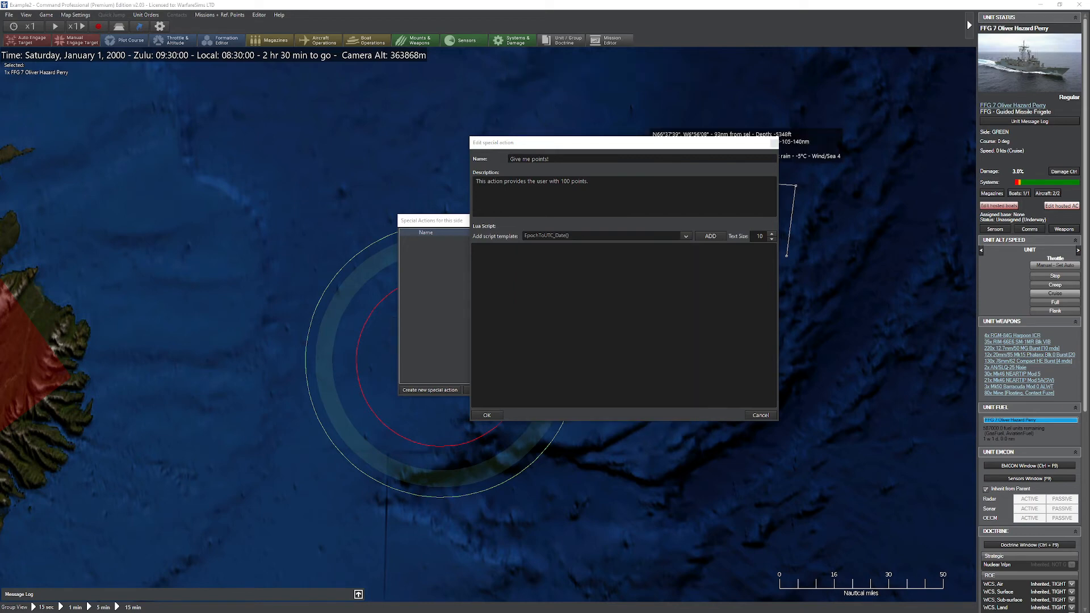
Step: Give the special action the Lua script ScenEdit_SetScore("GREEN",100,"Because you pushed the button"), save it and close the special actions editor
type("ScenEd")
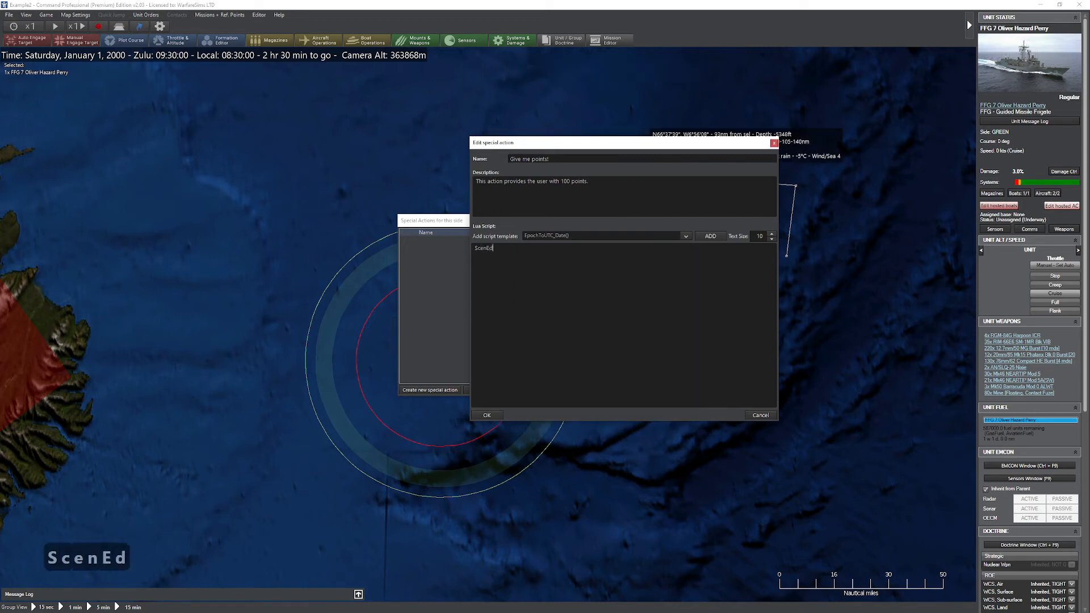
type("it_SetScore(")
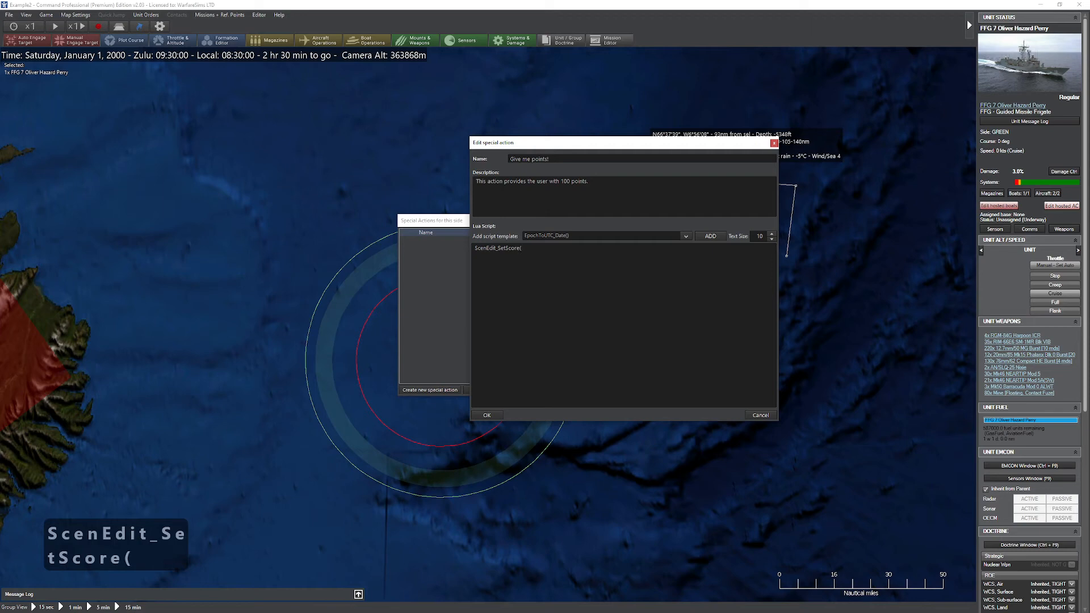
type("\"GREE")
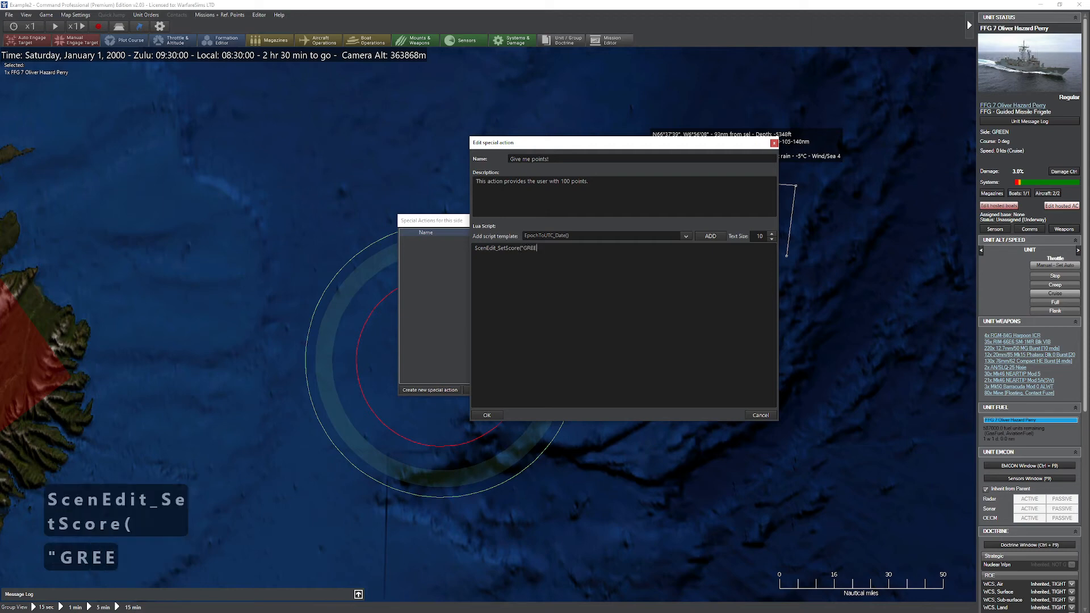
type("N\",")
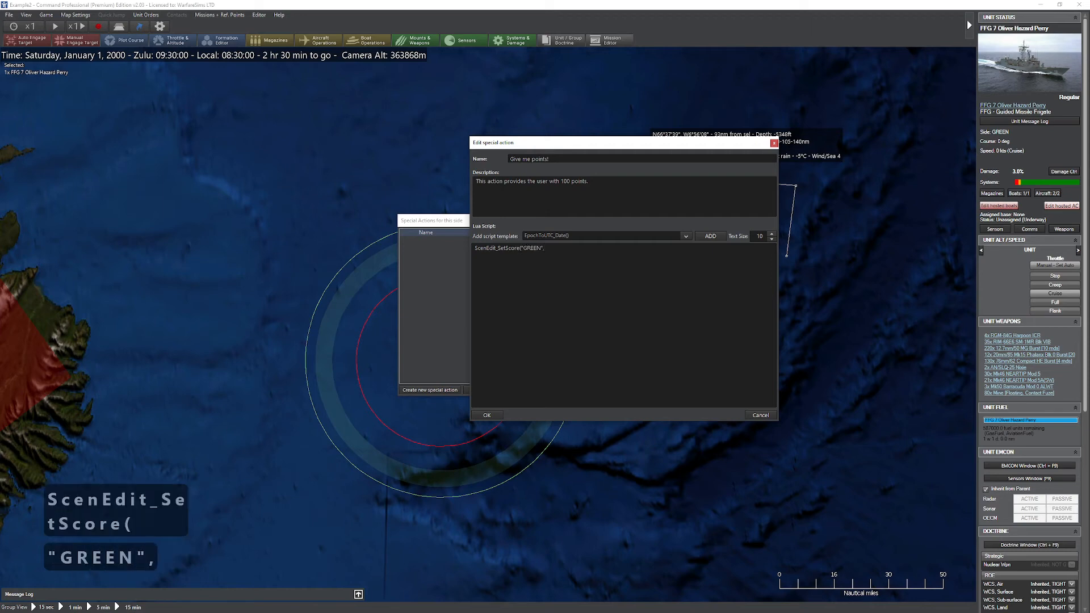
type("100,\"")
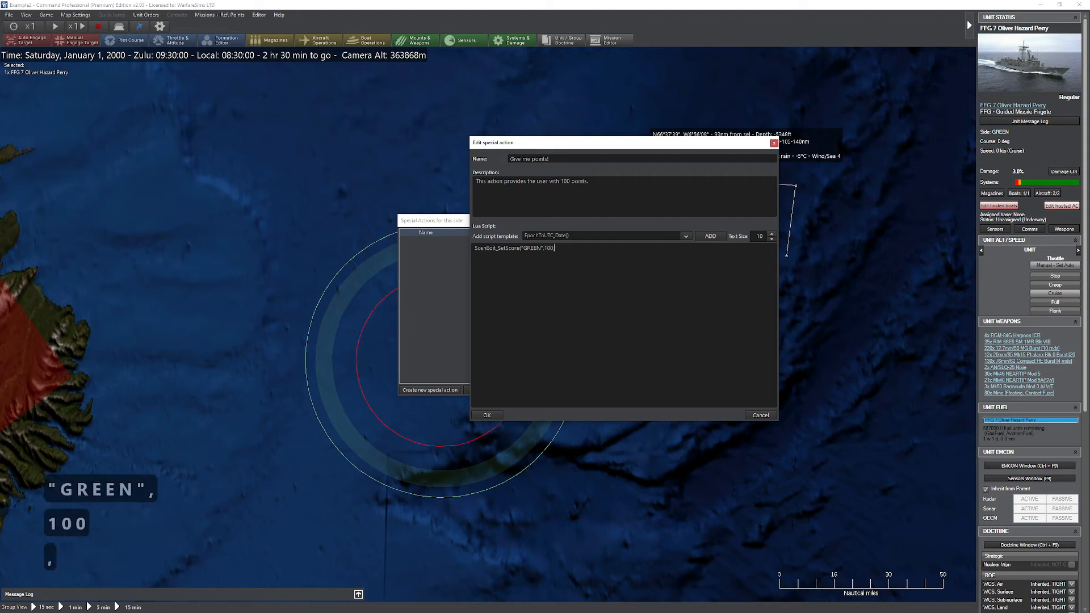
type("Becaau")
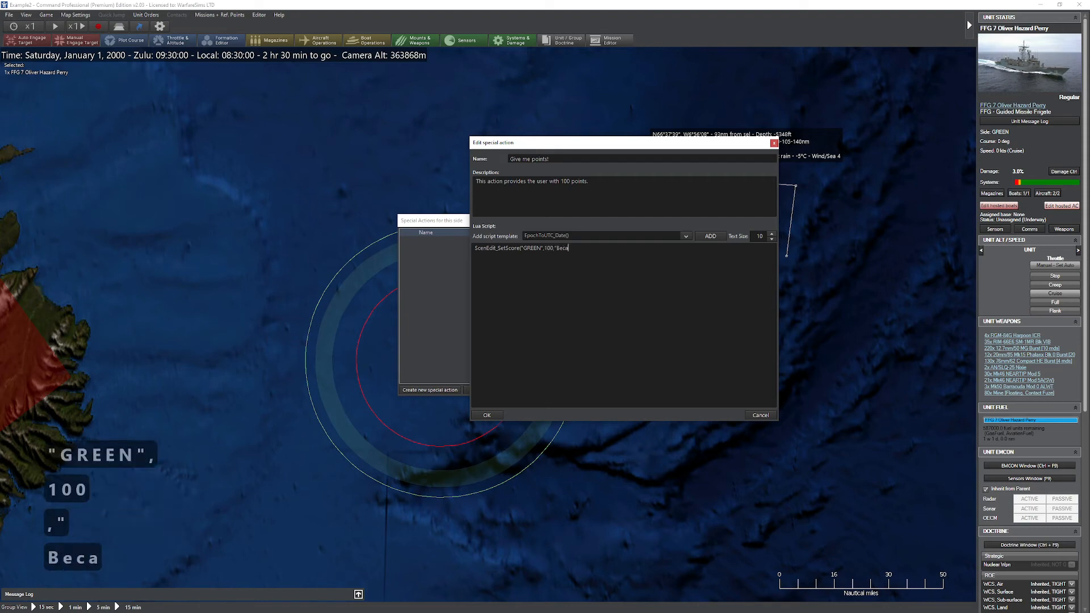
key("BackSpace")
key("BackSpace")
type("use you push")
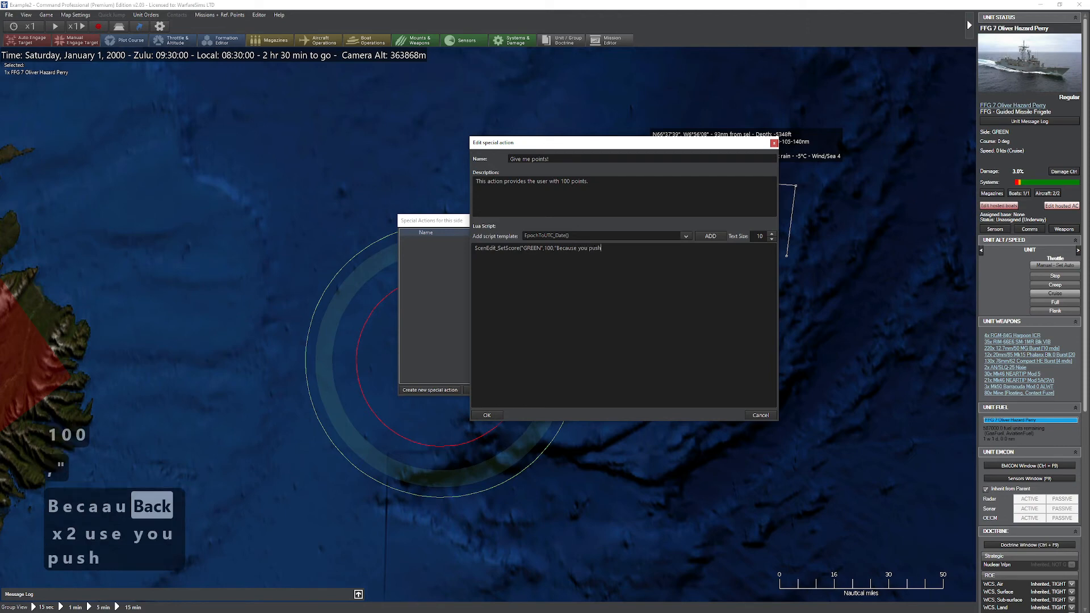
type("ed the button\"")
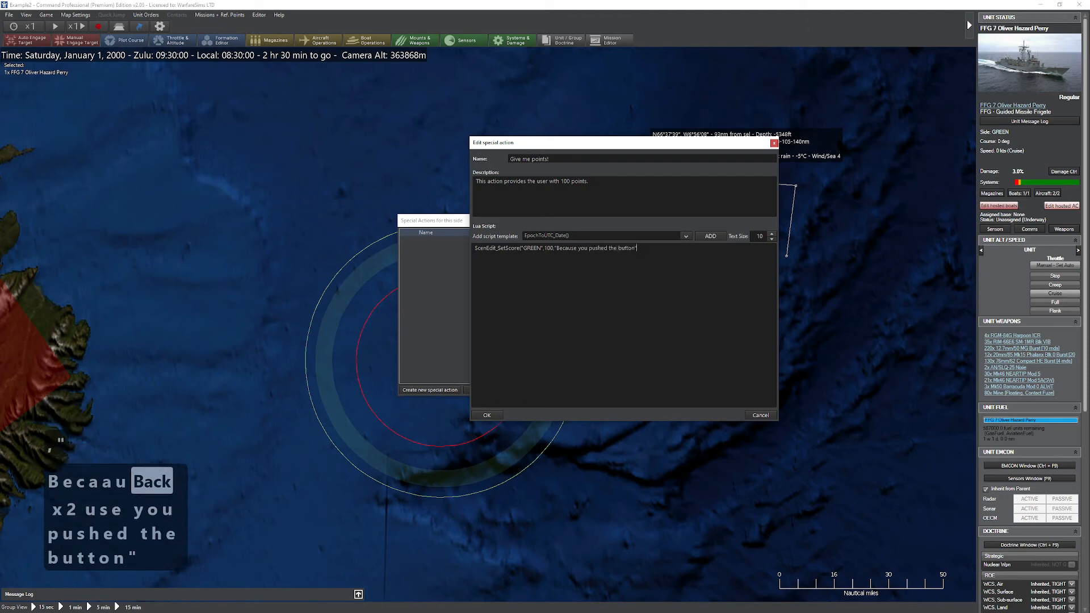
type(")")
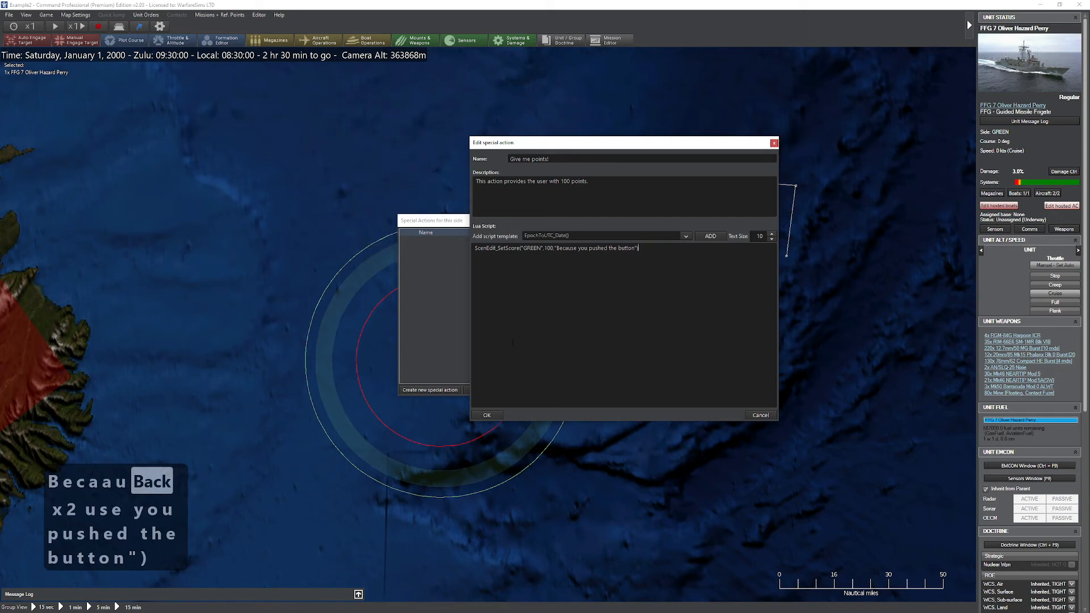
left_click(488, 415)
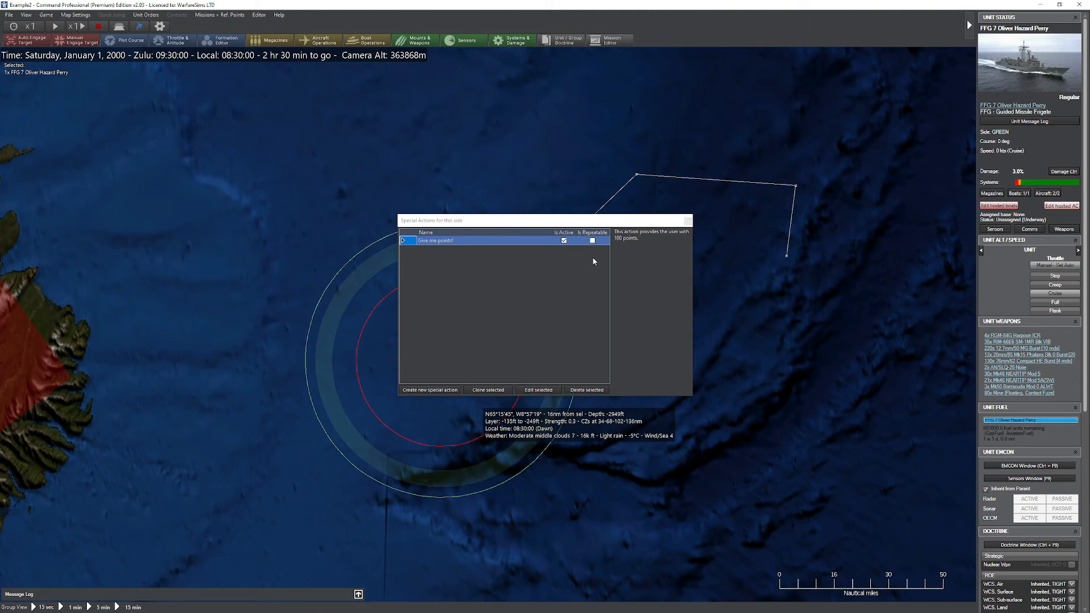
double_click(568, 240)
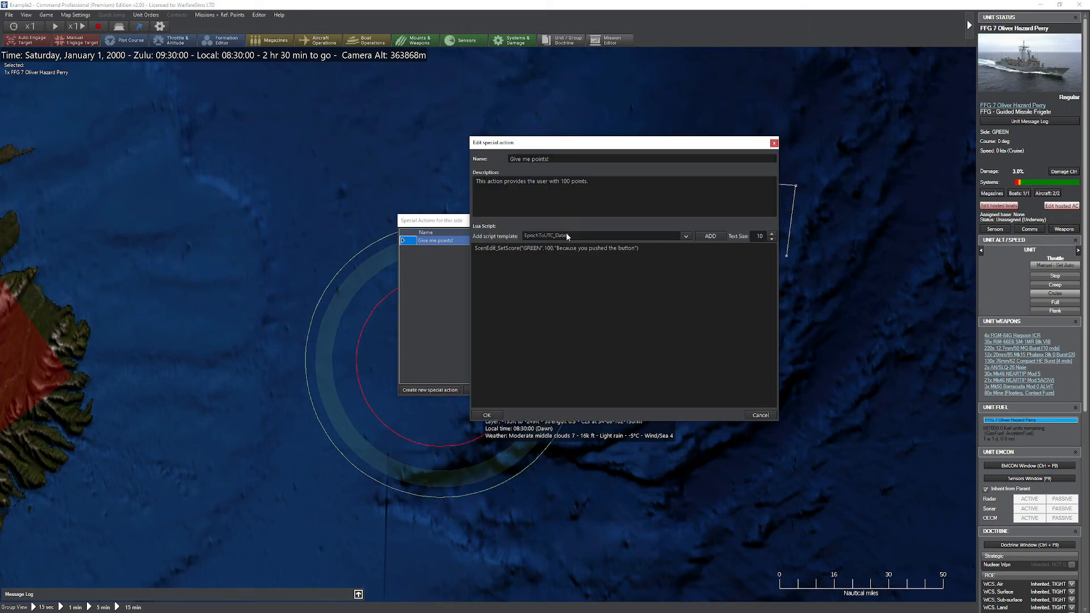
left_click(773, 143)
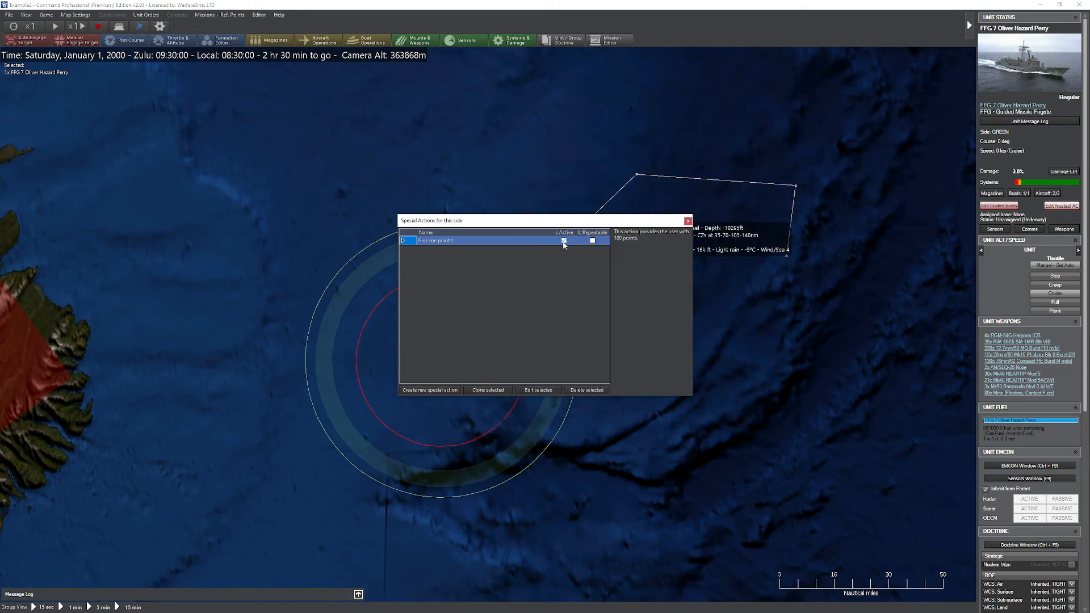
left_click(689, 221)
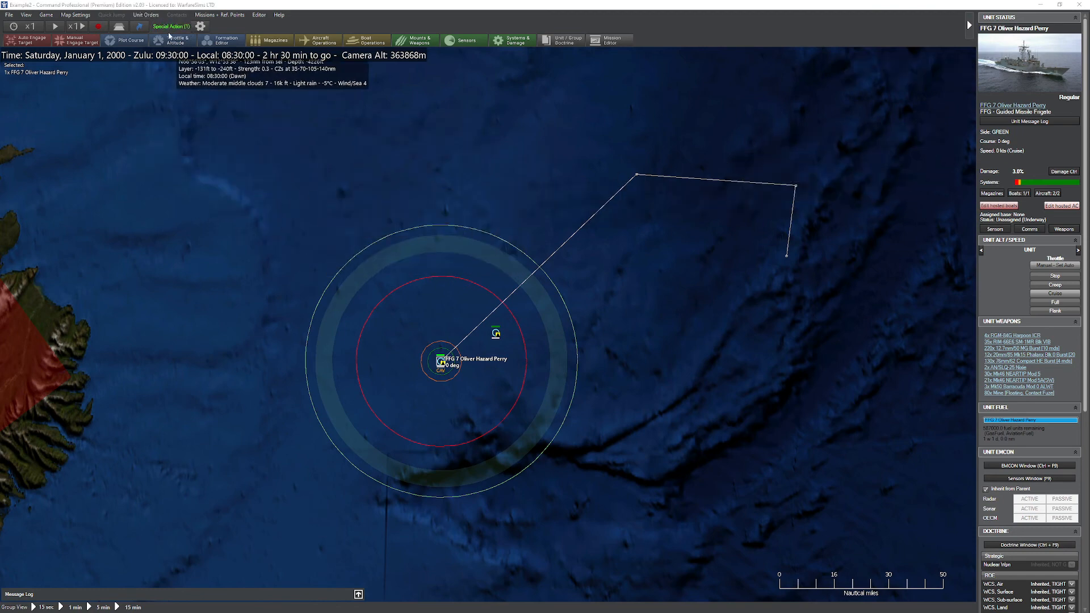
Step: View the available special actions, and check GREEN's current score in the player evaluation
left_click(165, 27)
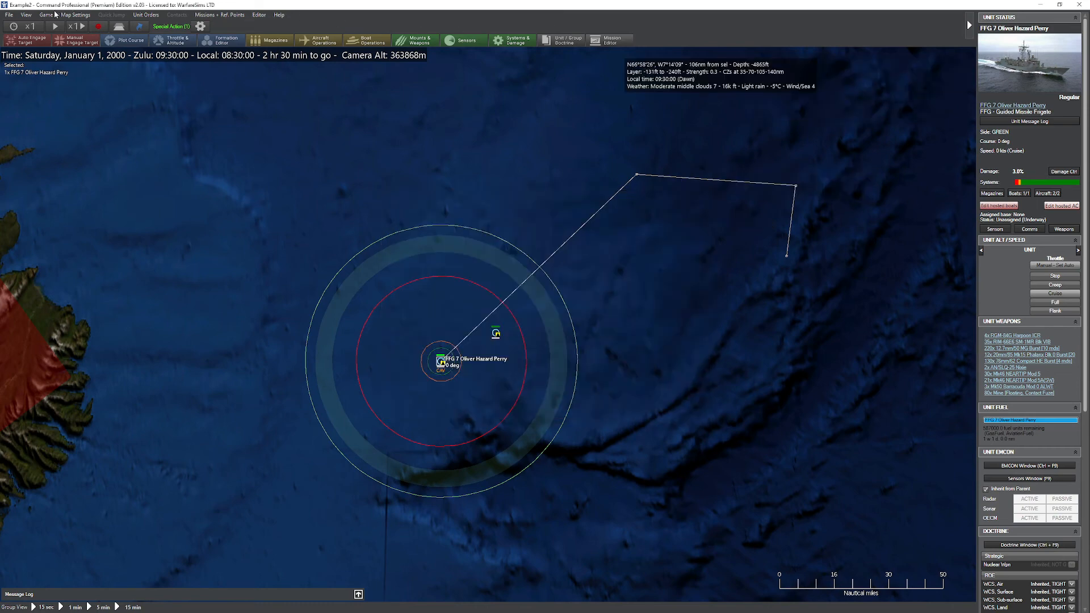
left_click(47, 15)
left_click(108, 179)
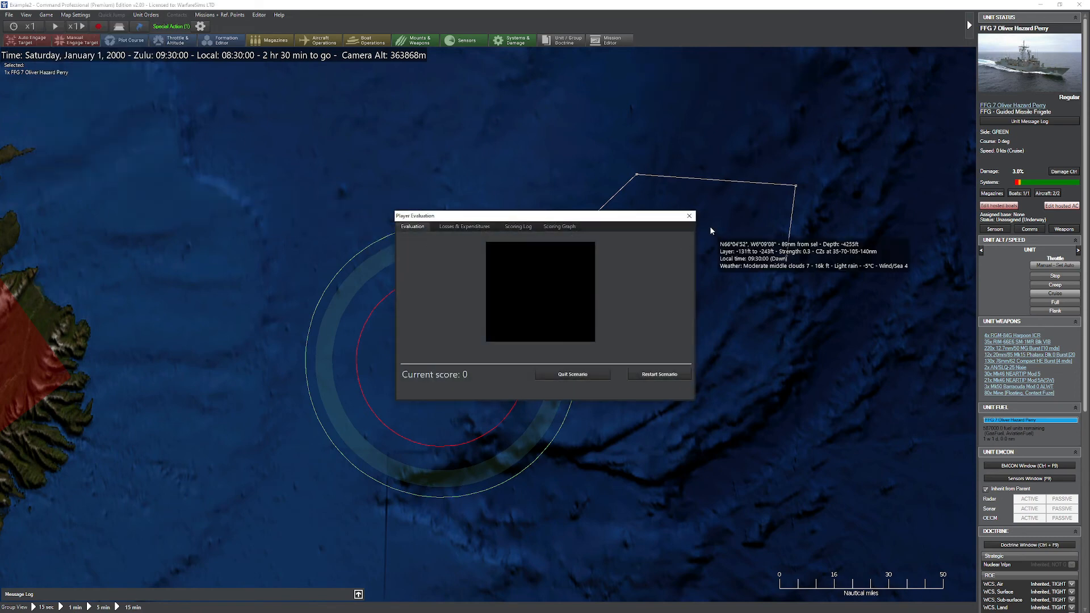
left_click(689, 216)
Step: Execute the "Give me points!" special action, acknowledge its feedback and close the special actions list
left_click(171, 27)
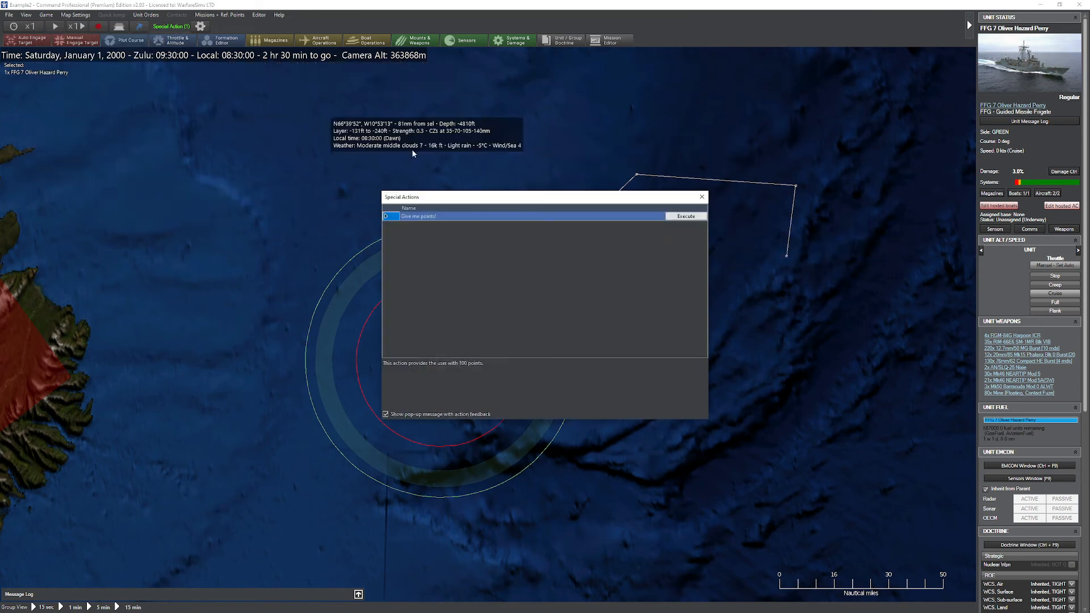
left_click(685, 216)
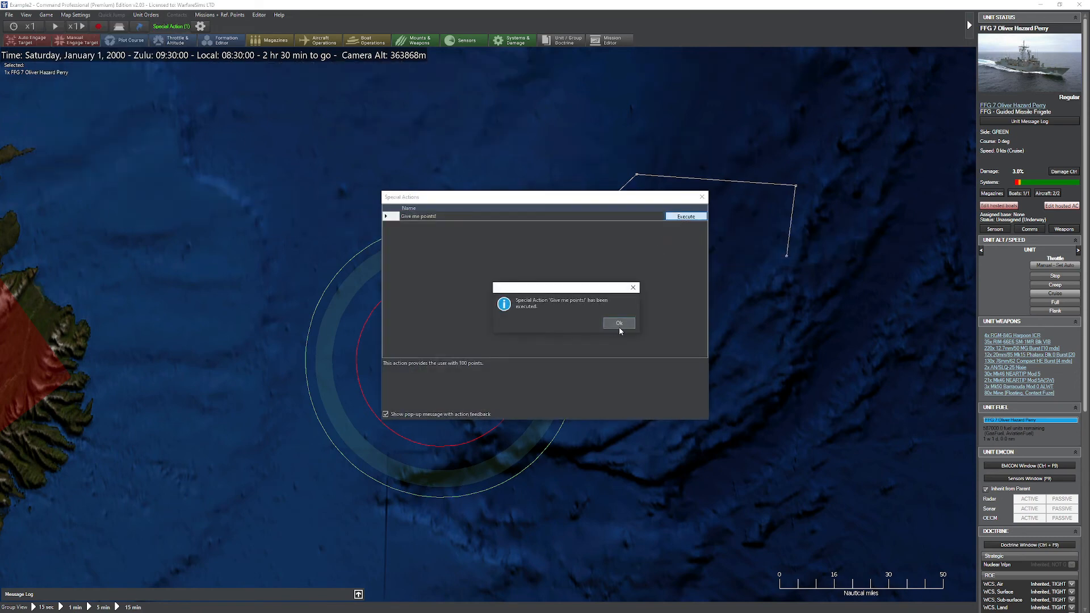
left_click(618, 323)
left_click(701, 197)
Step: Review GREEN's current score, losses and expenditures, and scoring log in the player evaluation, and close it
left_click(47, 15)
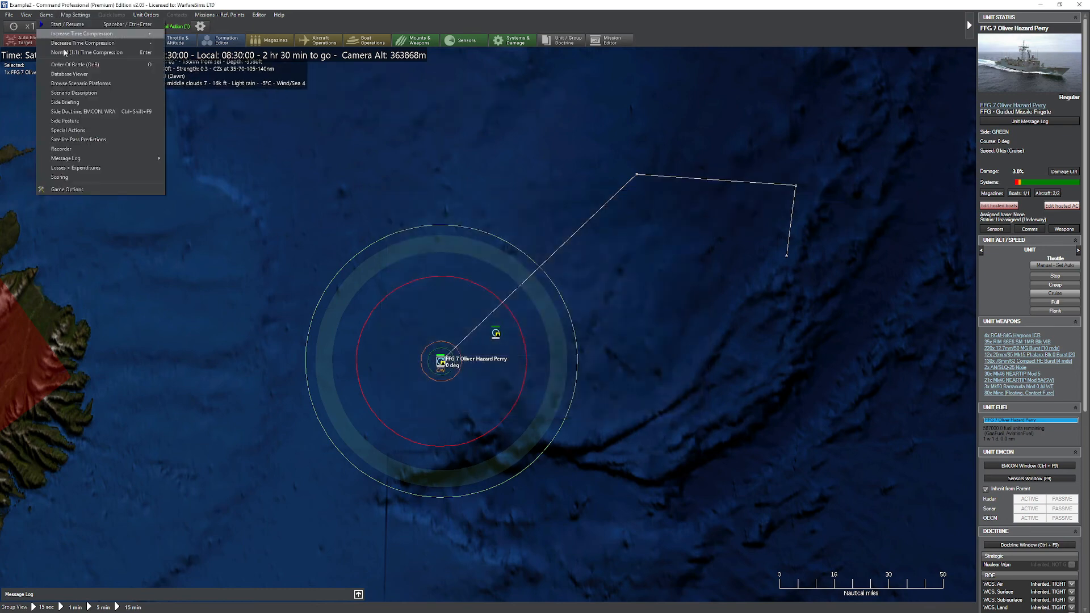
left_click(60, 177)
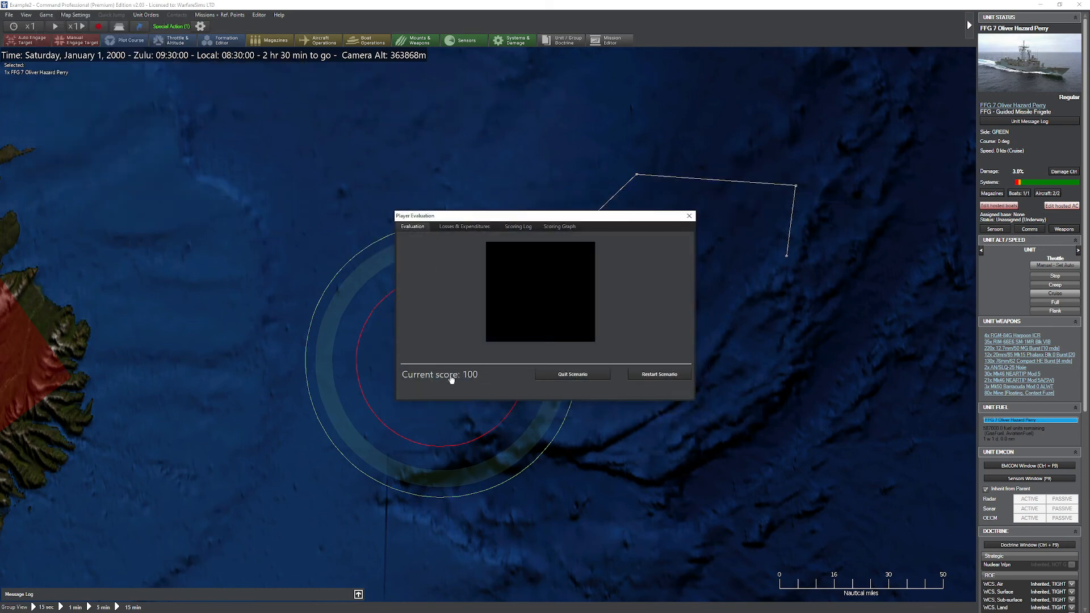
left_click(472, 227)
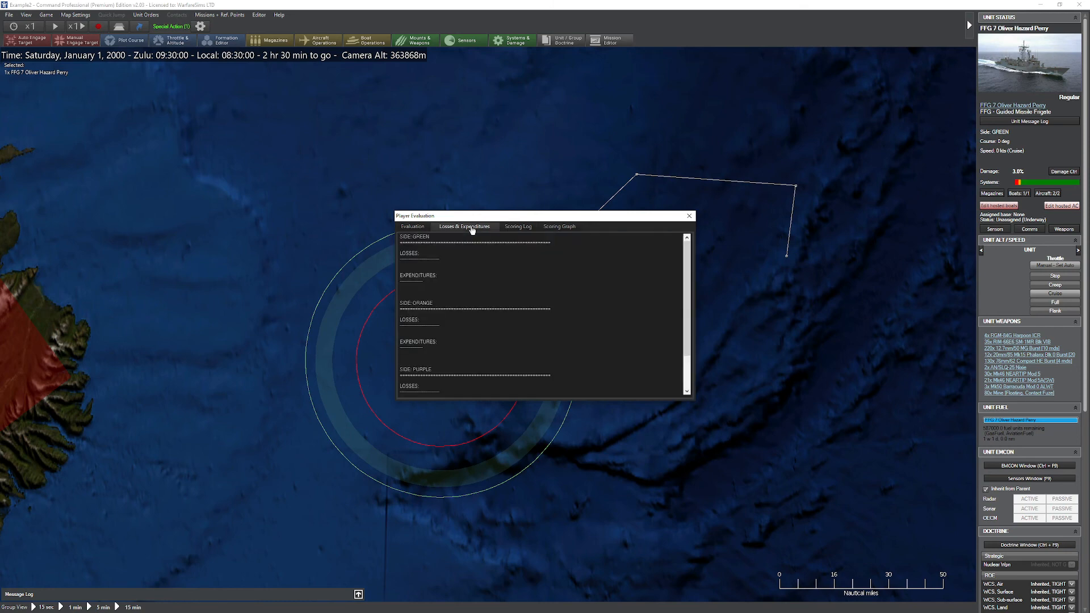
left_click(516, 226)
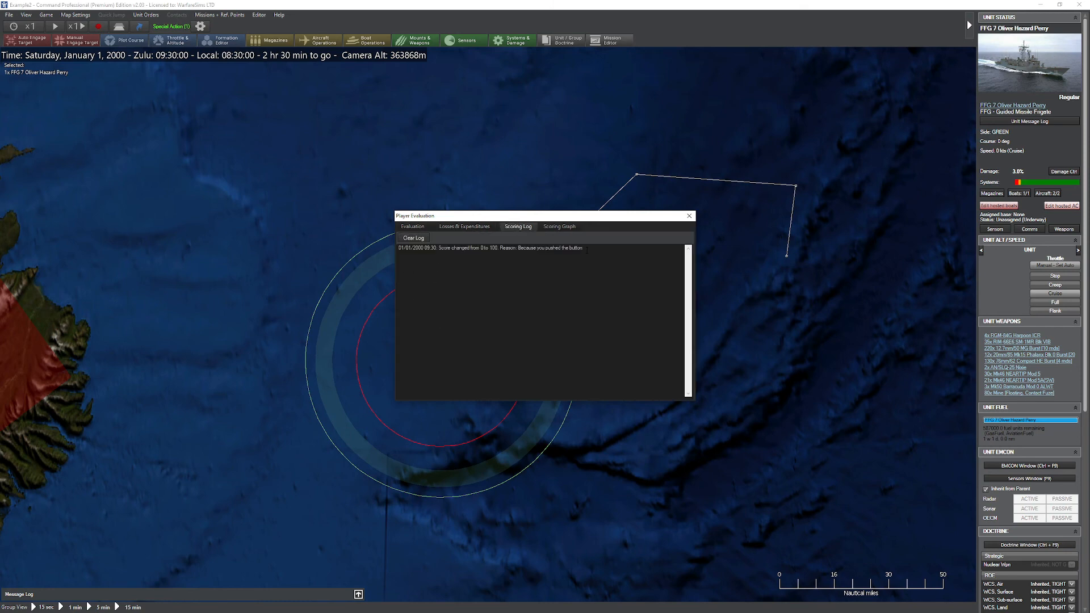
left_click(690, 216)
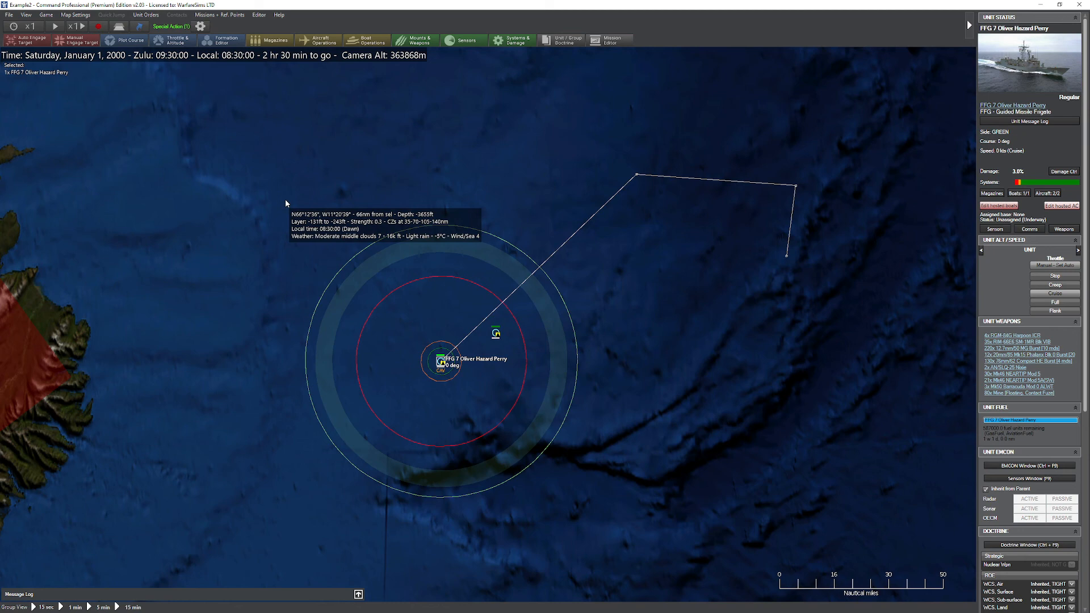
Step: Open the scenario's list of events in the Event Editor
left_click(259, 15)
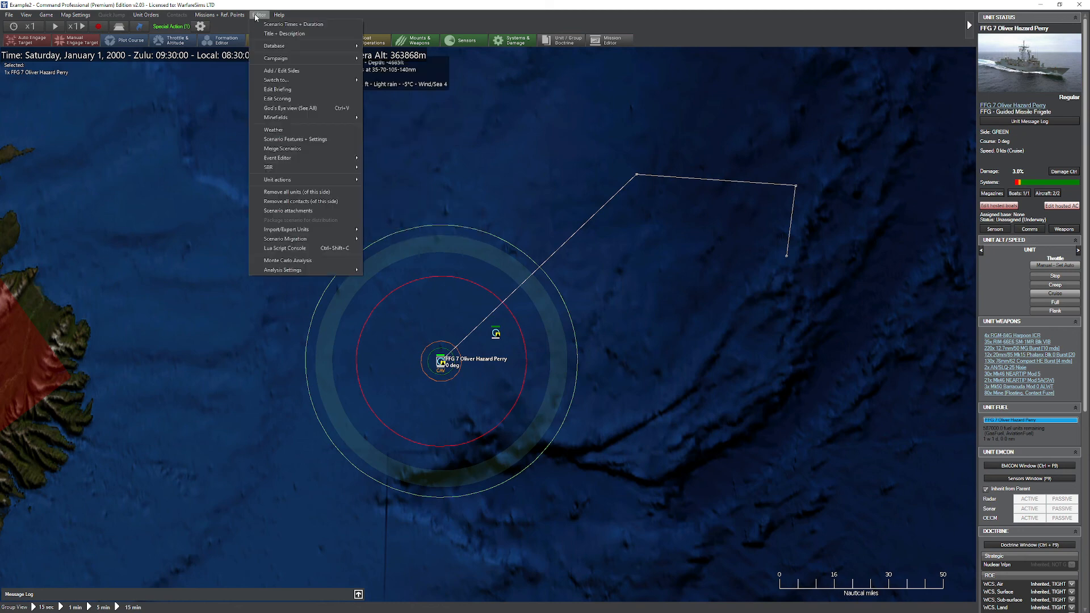
mouse_move(337, 158)
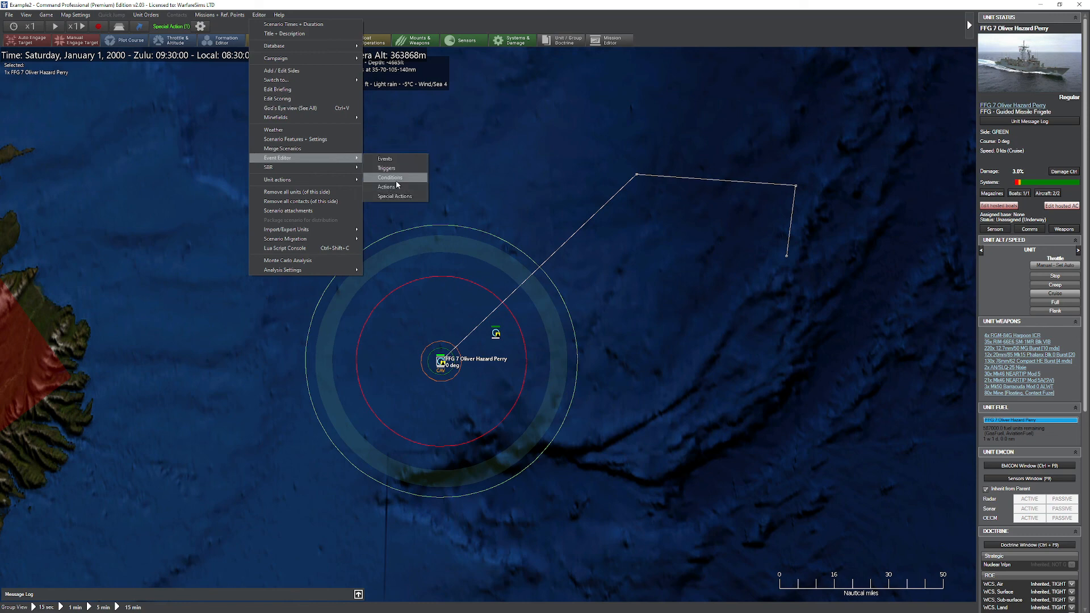
left_click(391, 159)
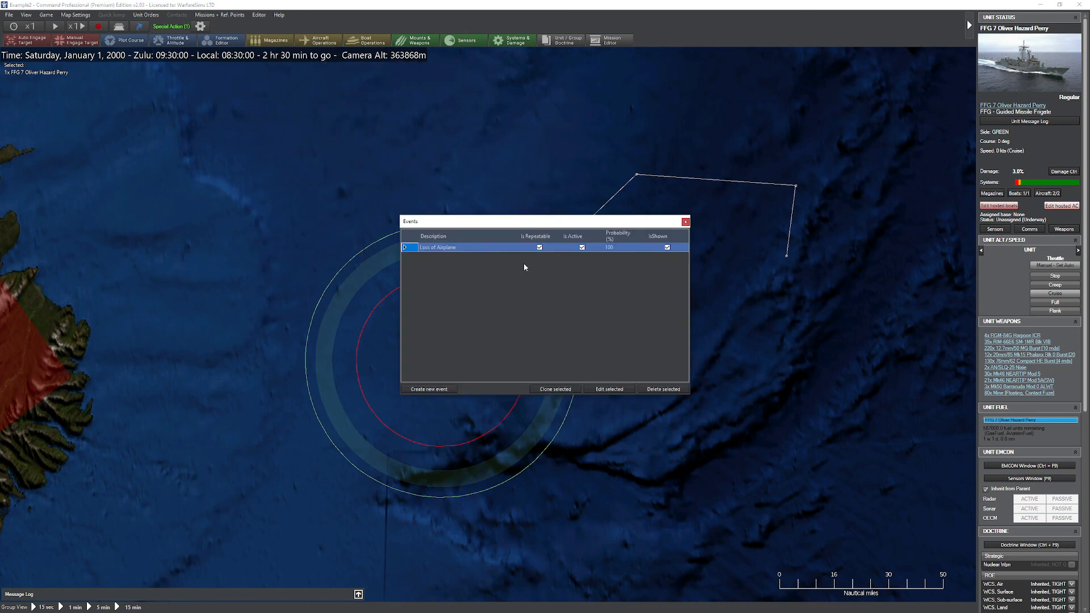